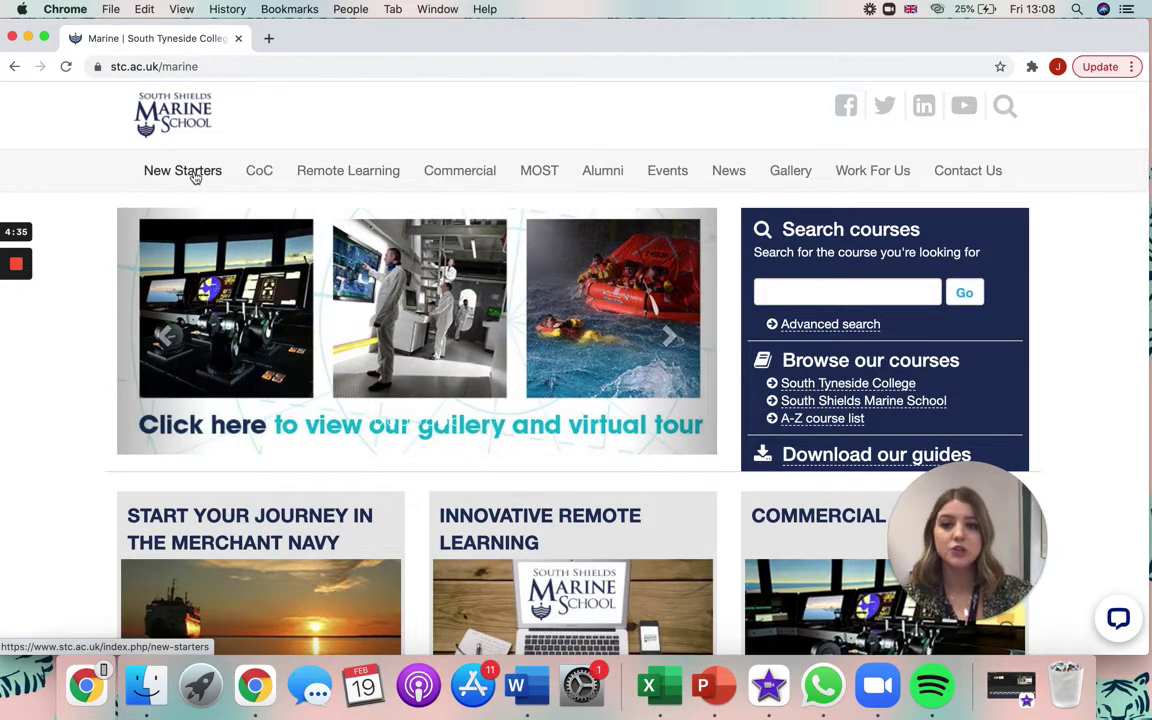
Go to New Starters, expand Pre-Cadet courses and open the Pre-Cadetship Engineering page
click(195, 176)
scroll(458, 265, down, 3)
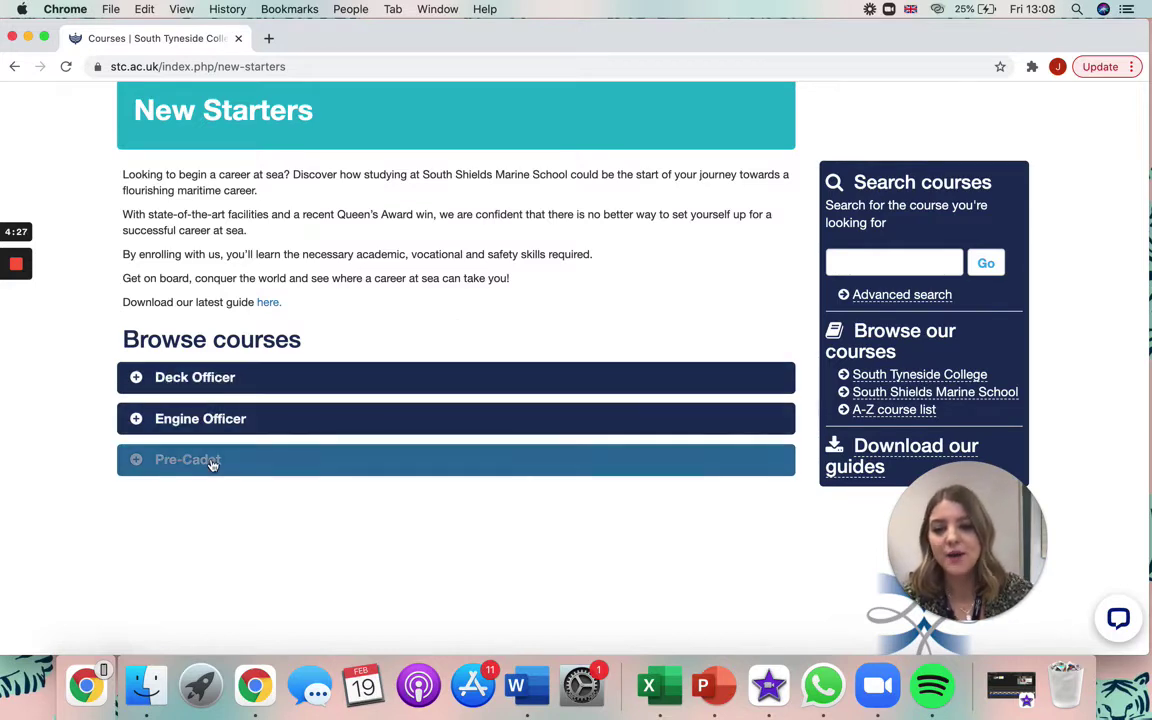
click(213, 461)
scroll(213, 463, down, 1)
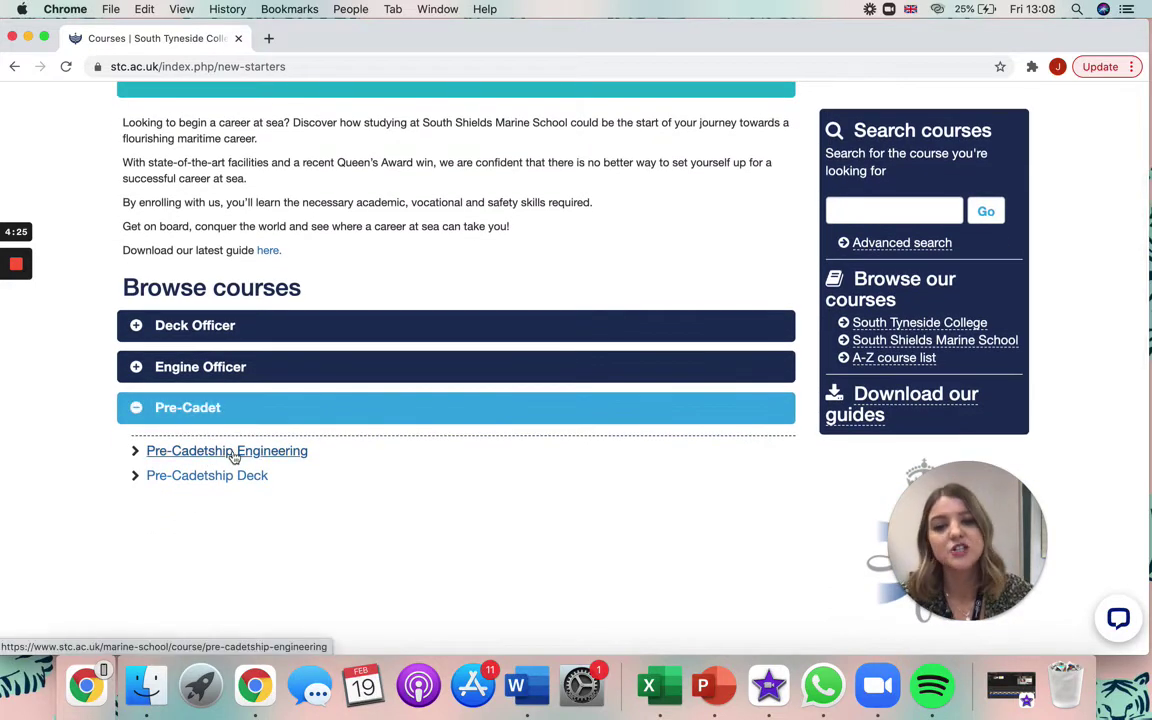
click(232, 456)
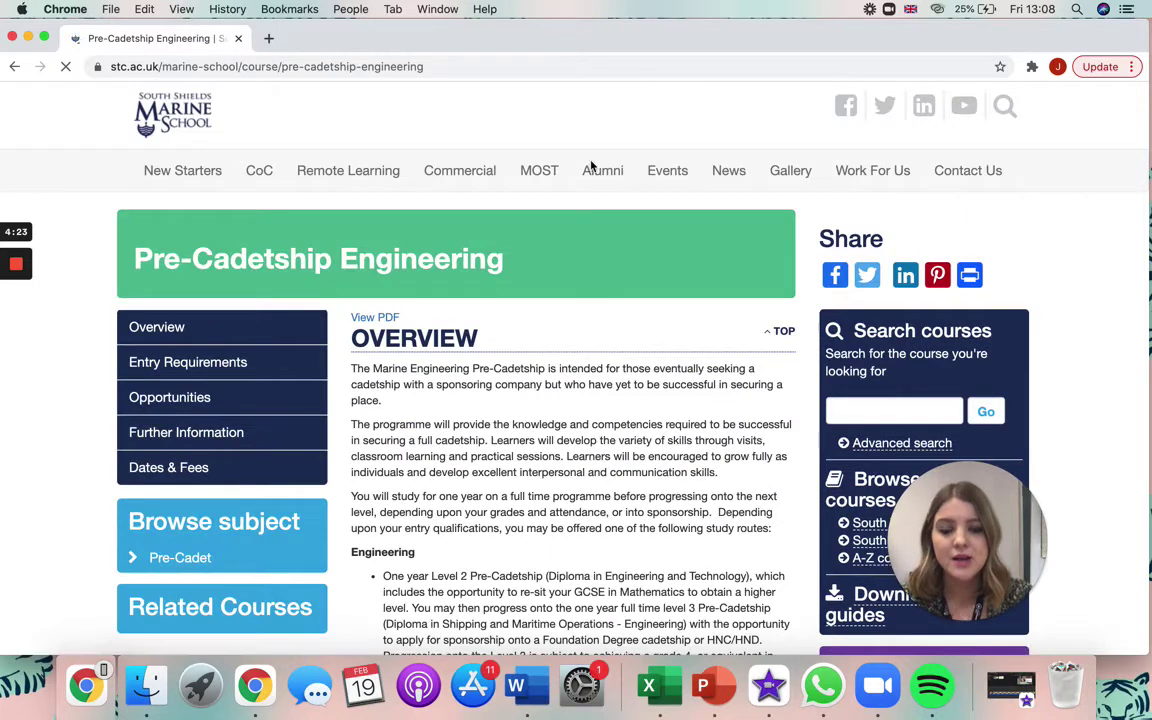
scroll(608, 386, down, 2)
scroll(608, 386, down, 1)
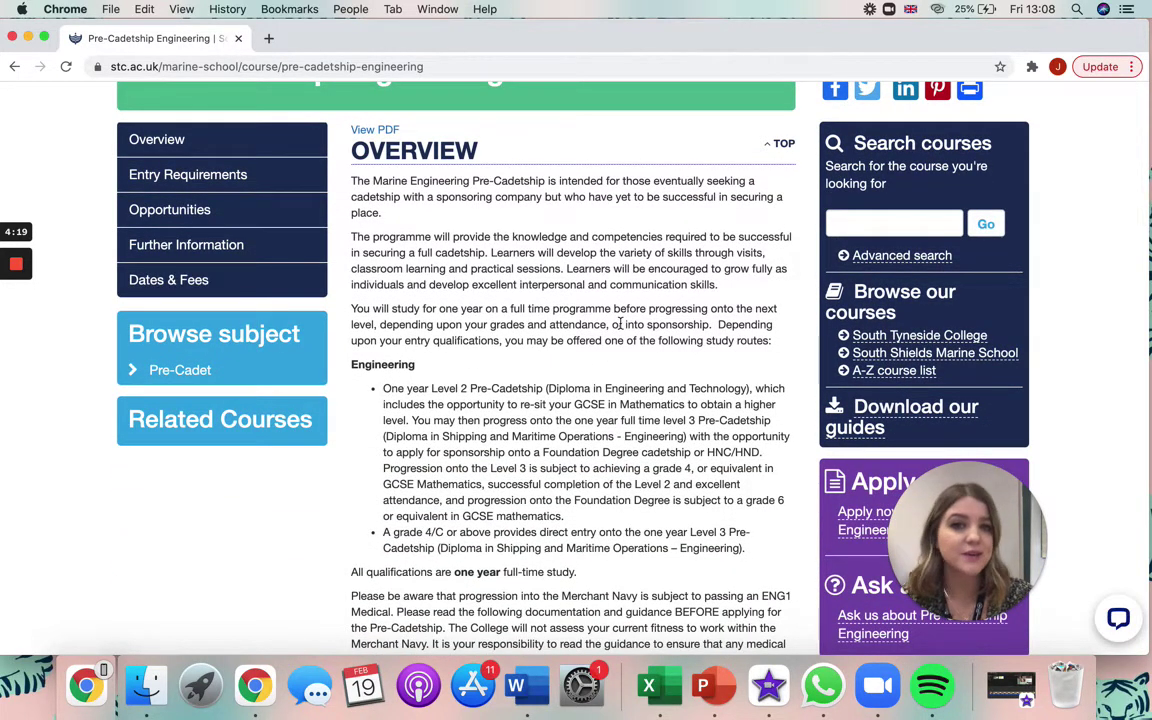
scroll(620, 323, down, 2)
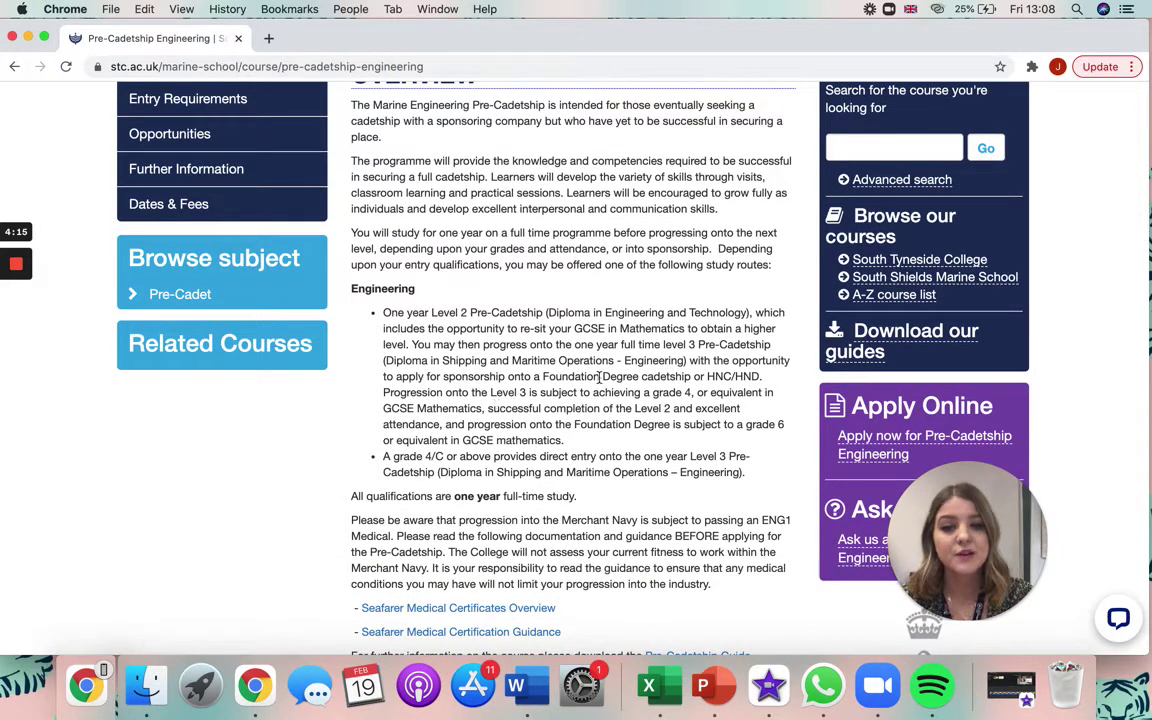
scroll(599, 377, down, 1)
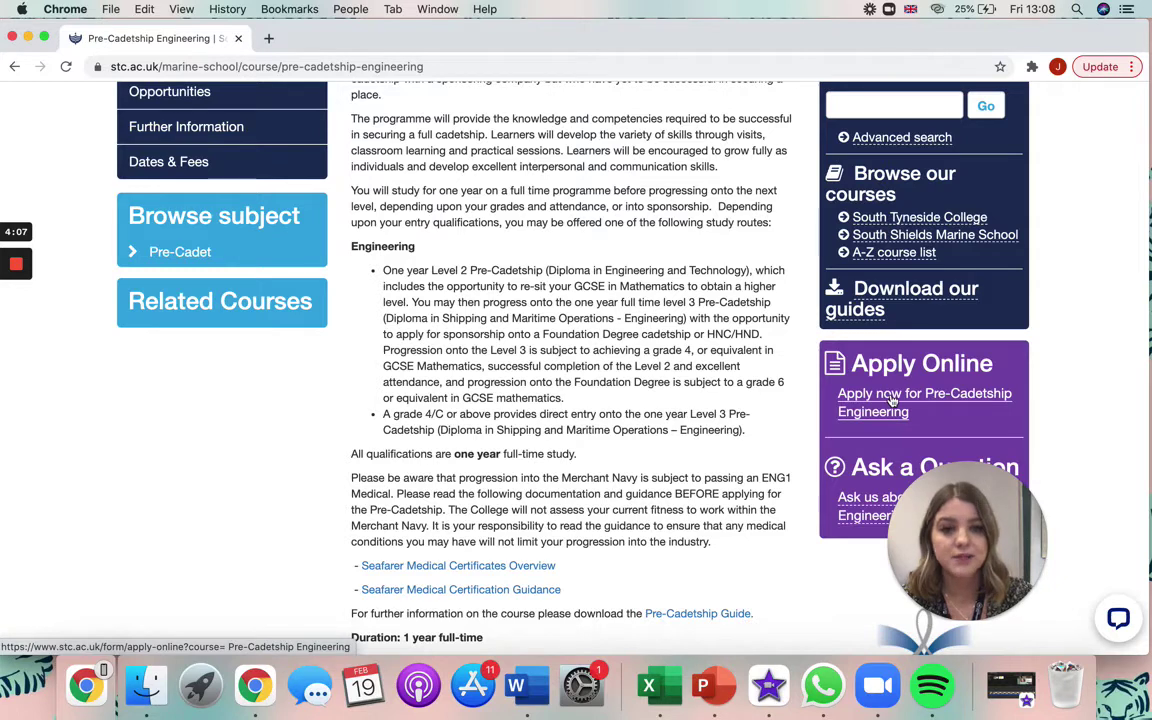
Start the Pre-Cadetship Engineering application and enter the applicant's first and last name
click(893, 399)
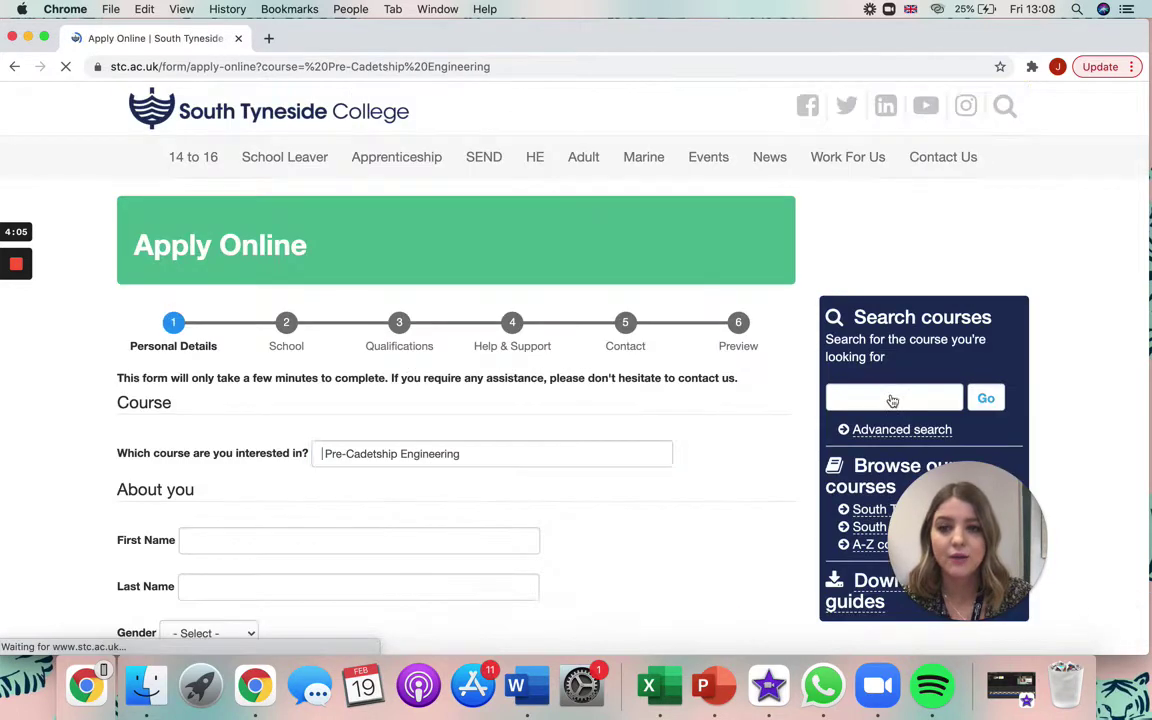
scroll(558, 445, down, 3)
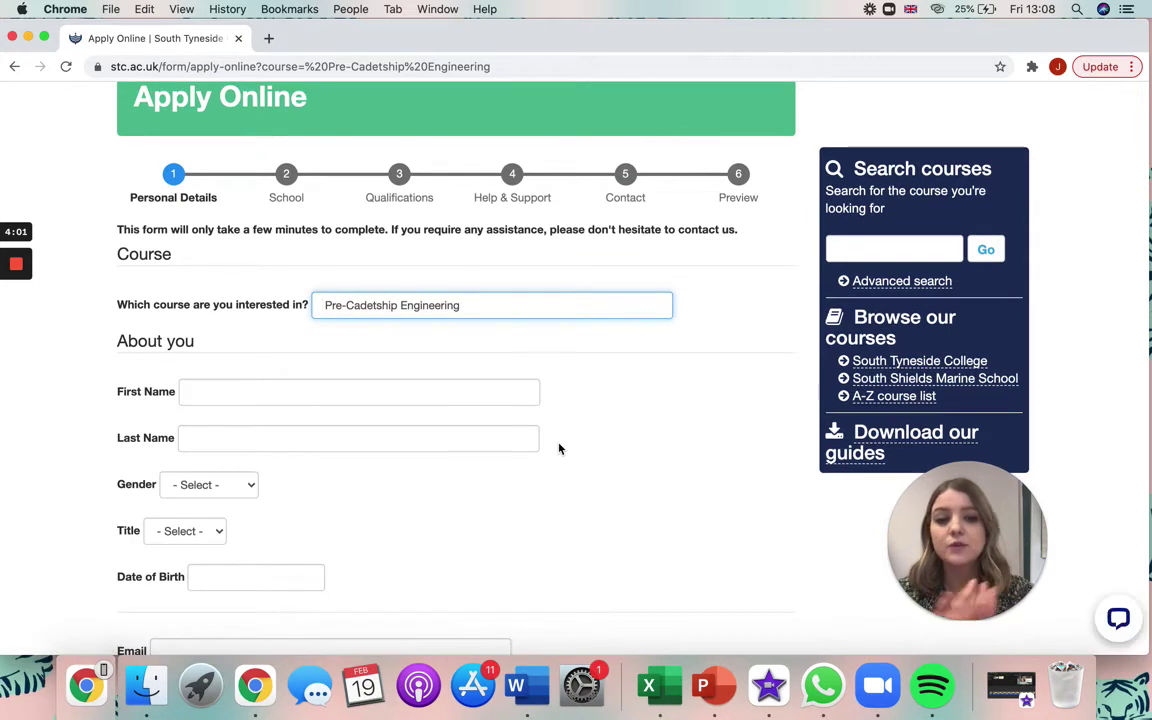
click(336, 391)
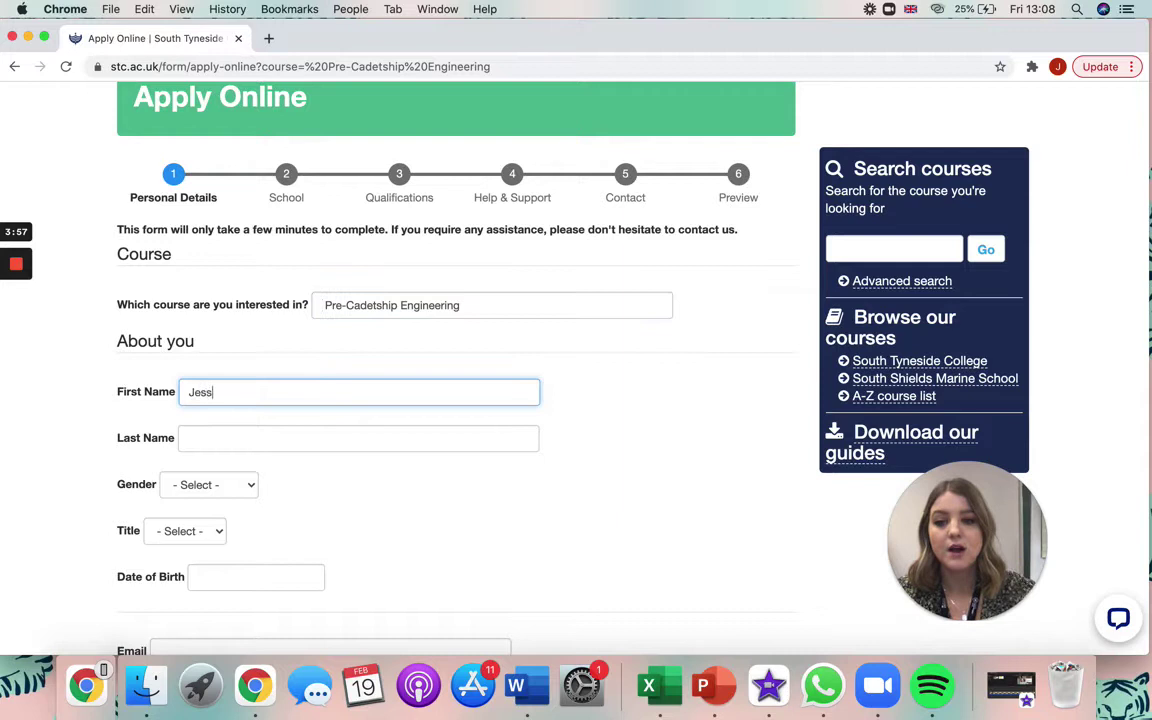
click(306, 434)
Set gender Female, title Miss, birth date 01/01/2001, and enter and copy the applicant's e-mail
scroll(296, 428, down, 2)
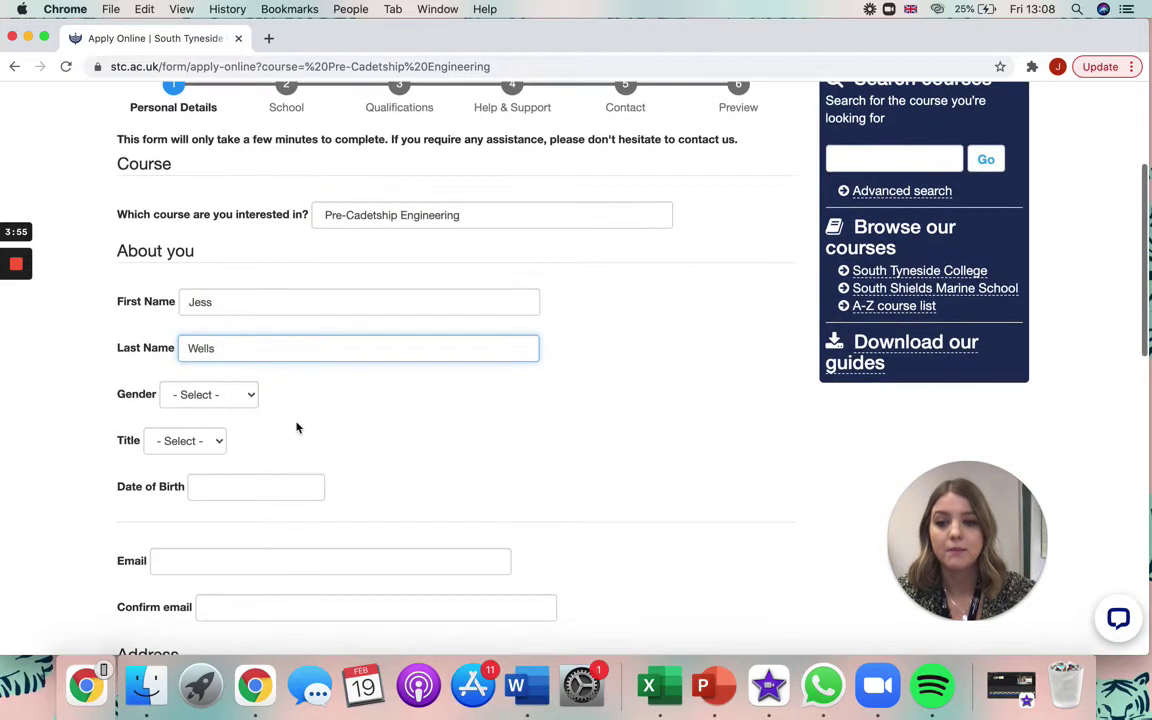
click(240, 395)
key(Escape)
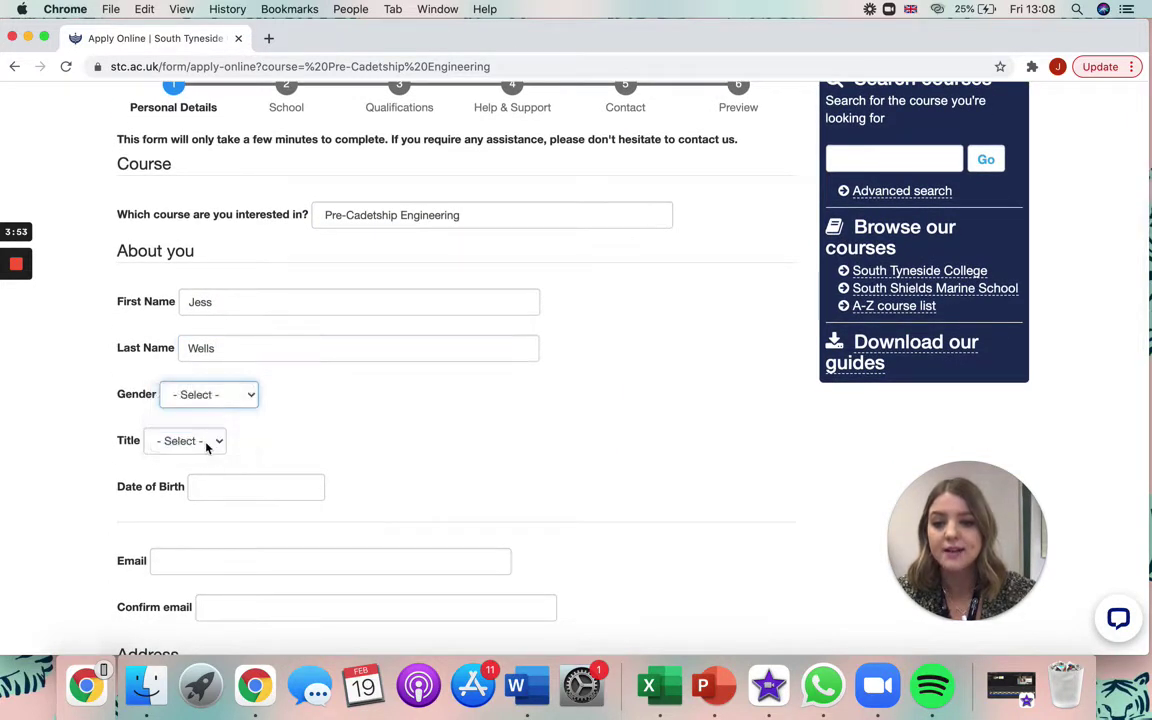
key(f)
click(207, 445)
click(182, 483)
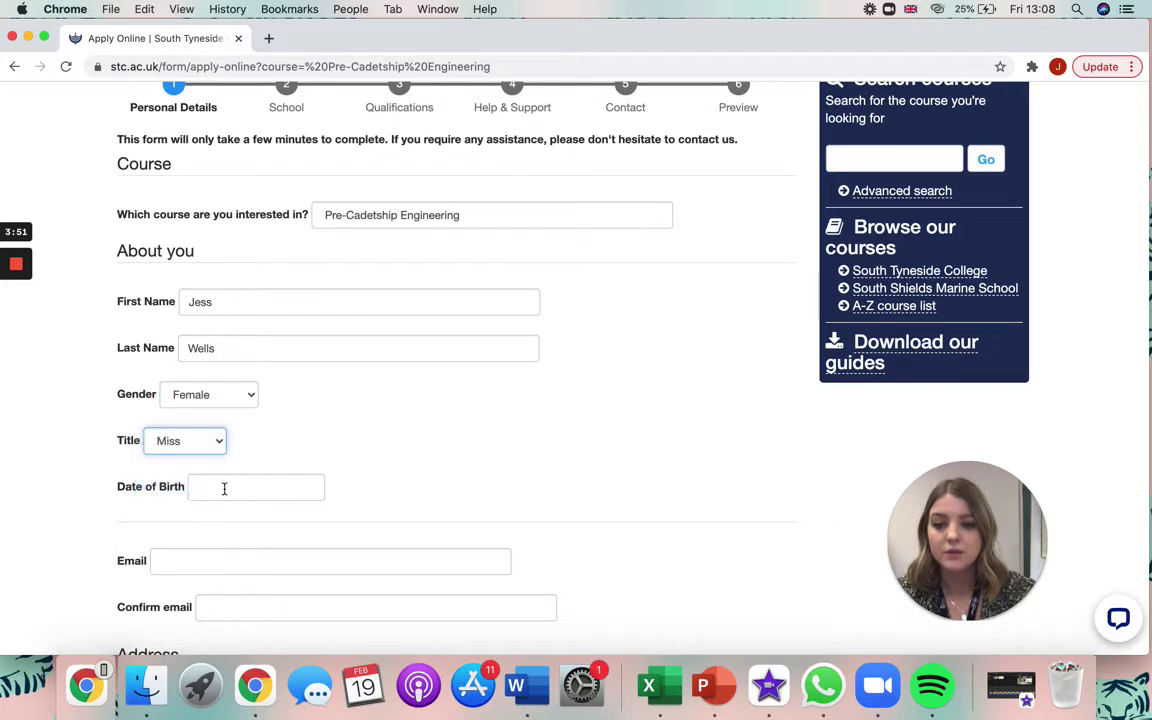
click(224, 488)
text(01/01/)
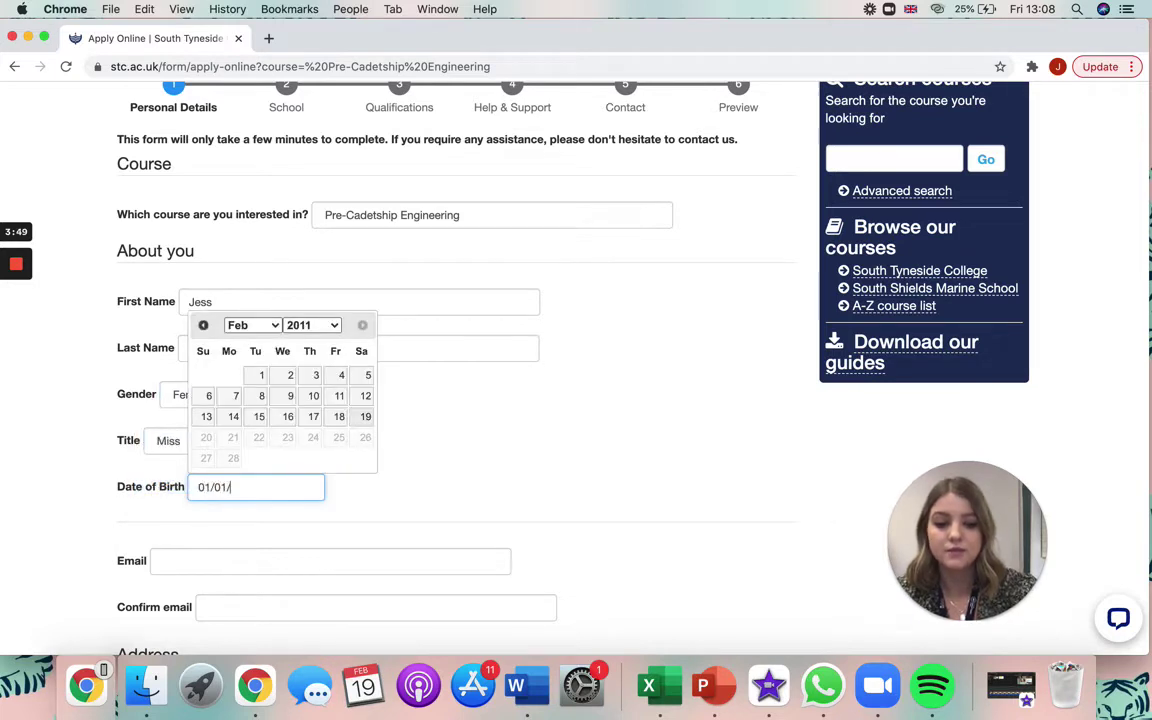
text(2001)
click(257, 560)
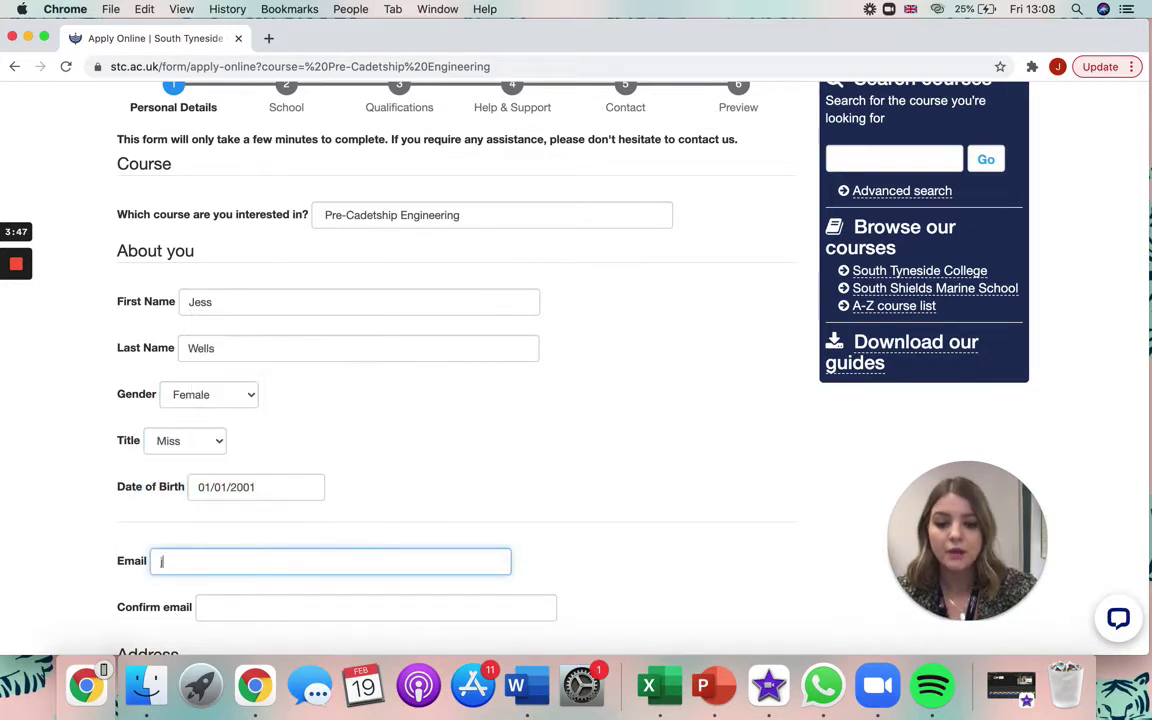
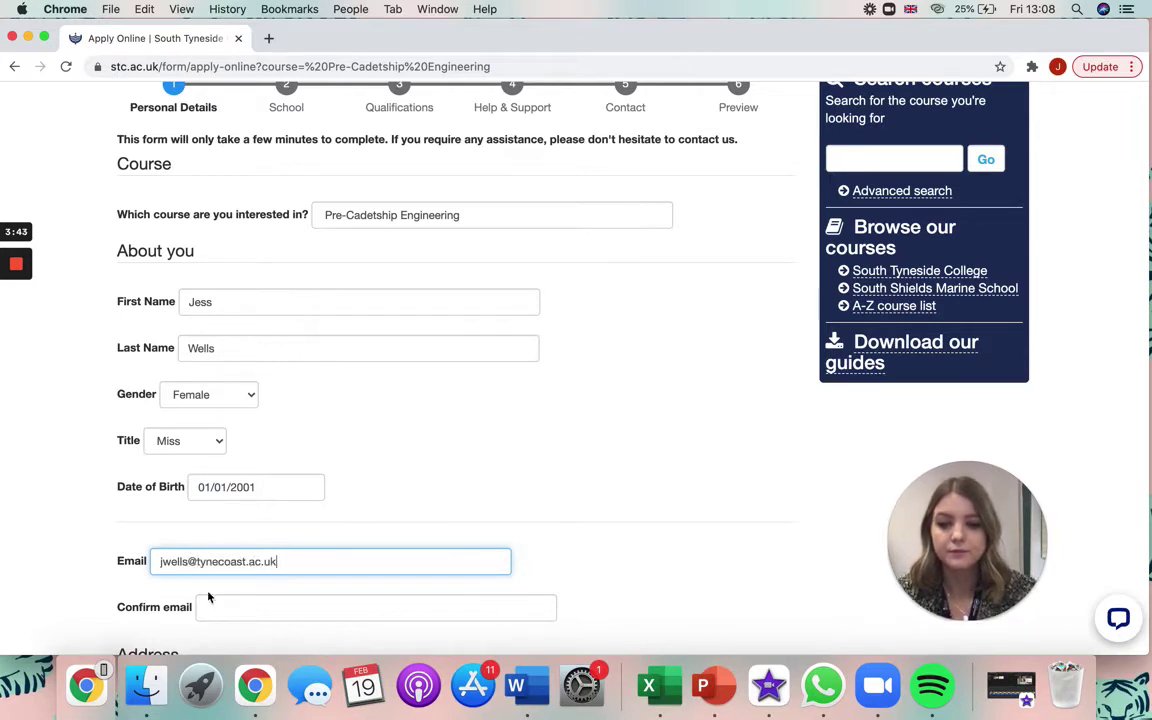
drag(296, 560, 143, 563)
key(super+c)
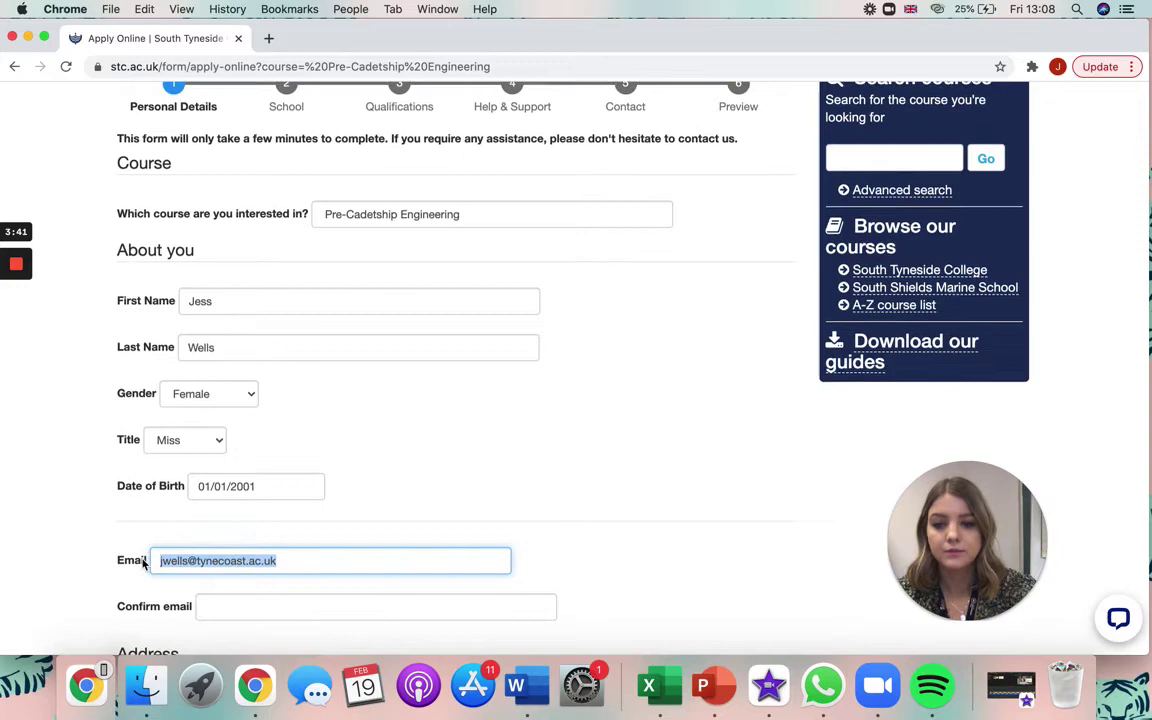
Paste the e-mail into the confirm field and fill in the address line, town and postcode
scroll(211, 509, down, 3)
click(239, 483)
key(super+v)
scroll(239, 483, down, 3)
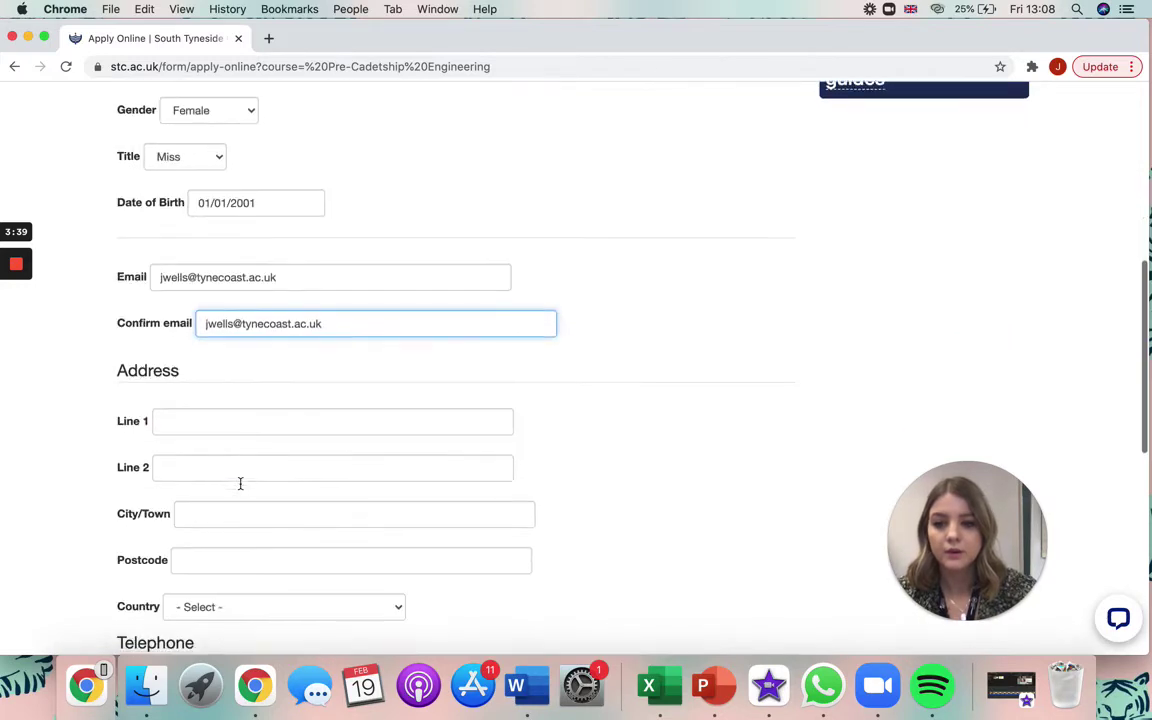
click(247, 416)
text(STC)
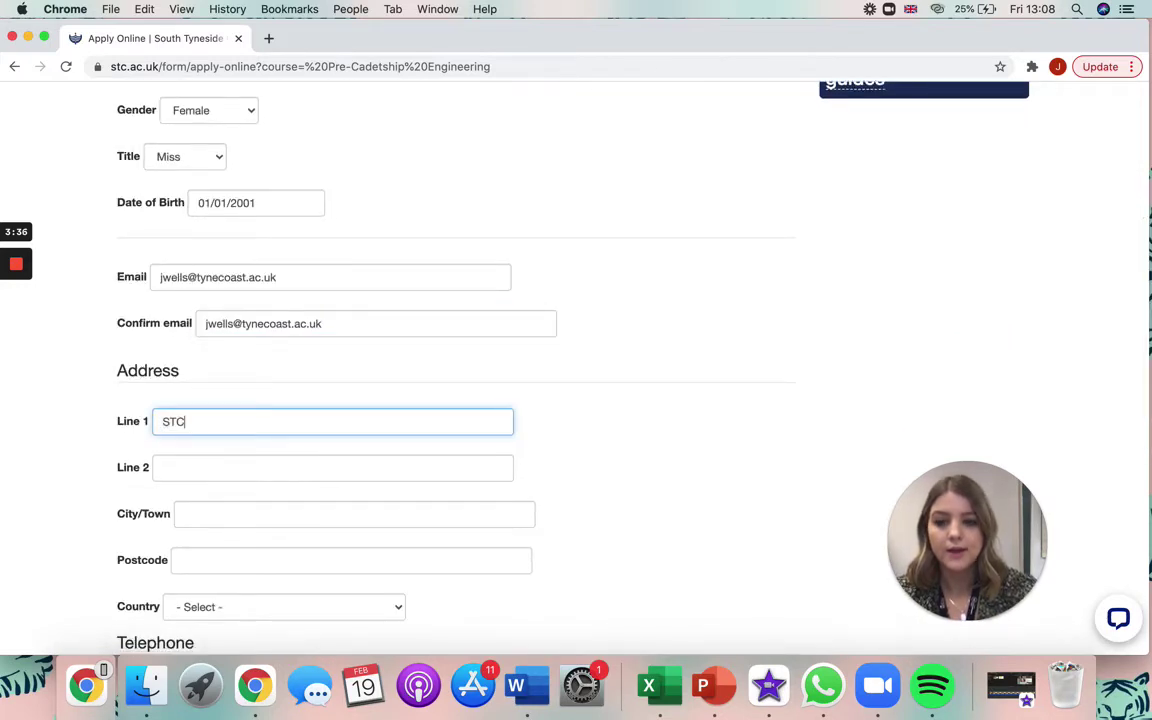
scroll(303, 417, down, 1)
click(304, 420)
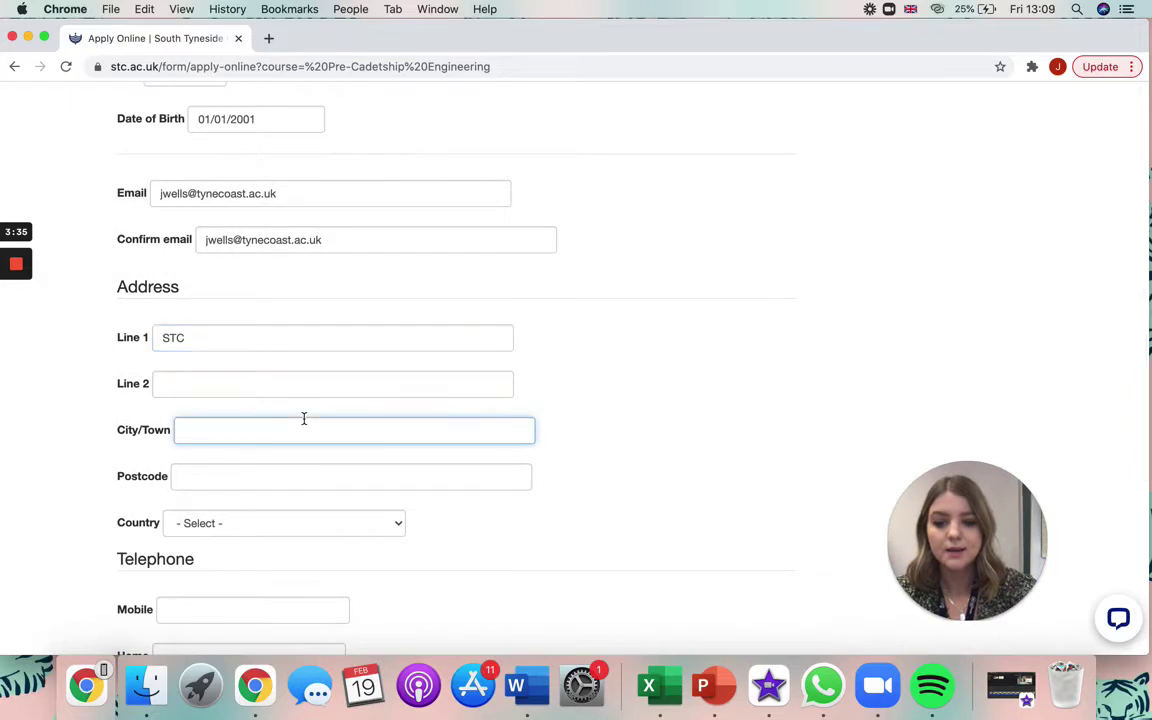
text(South Shields)
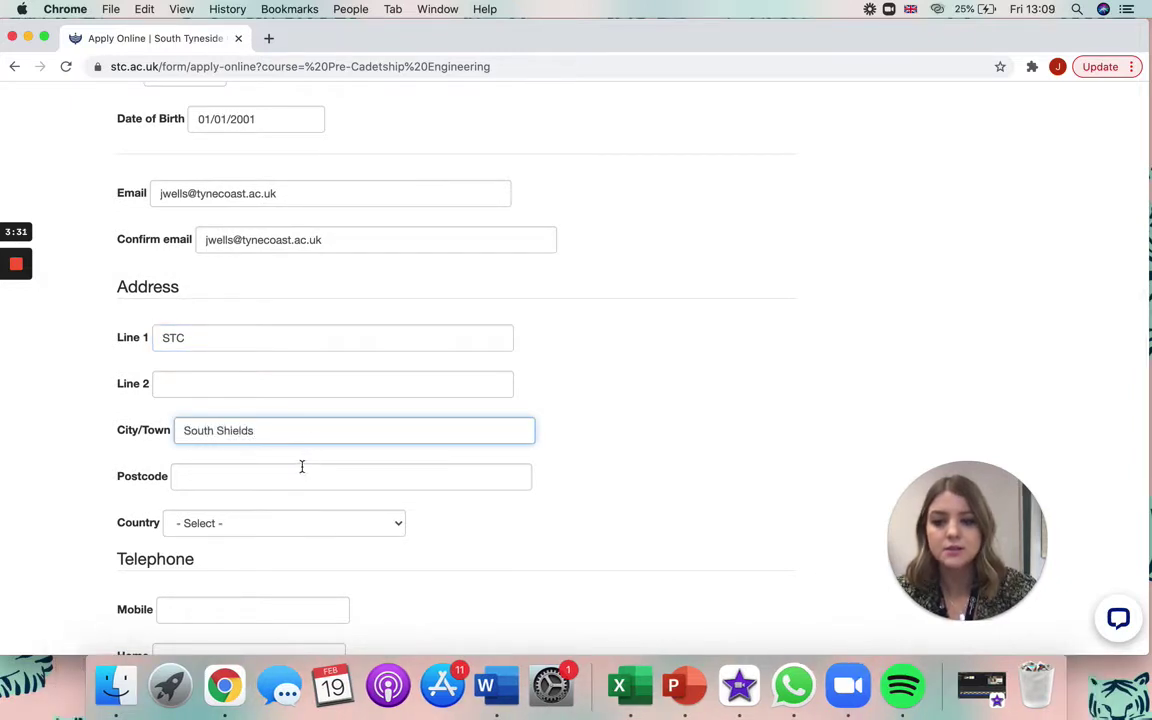
click(301, 466)
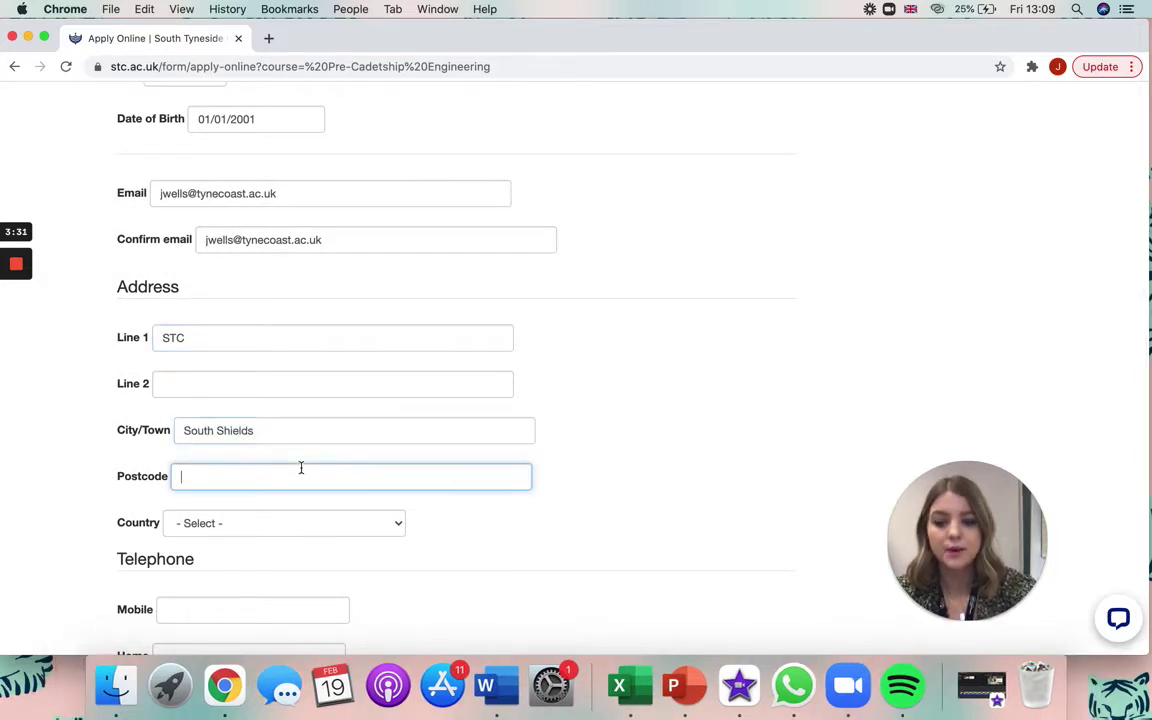
text(NE£$)
key(BackSpace)
key(BackSpace)
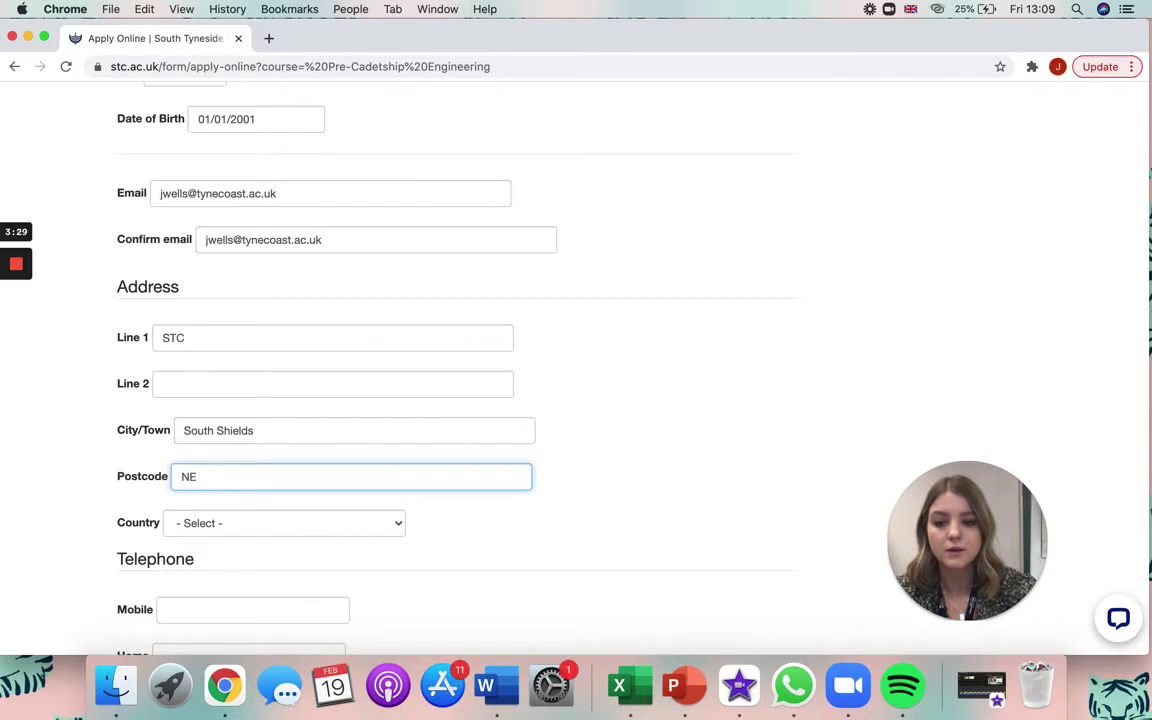
text(34 )
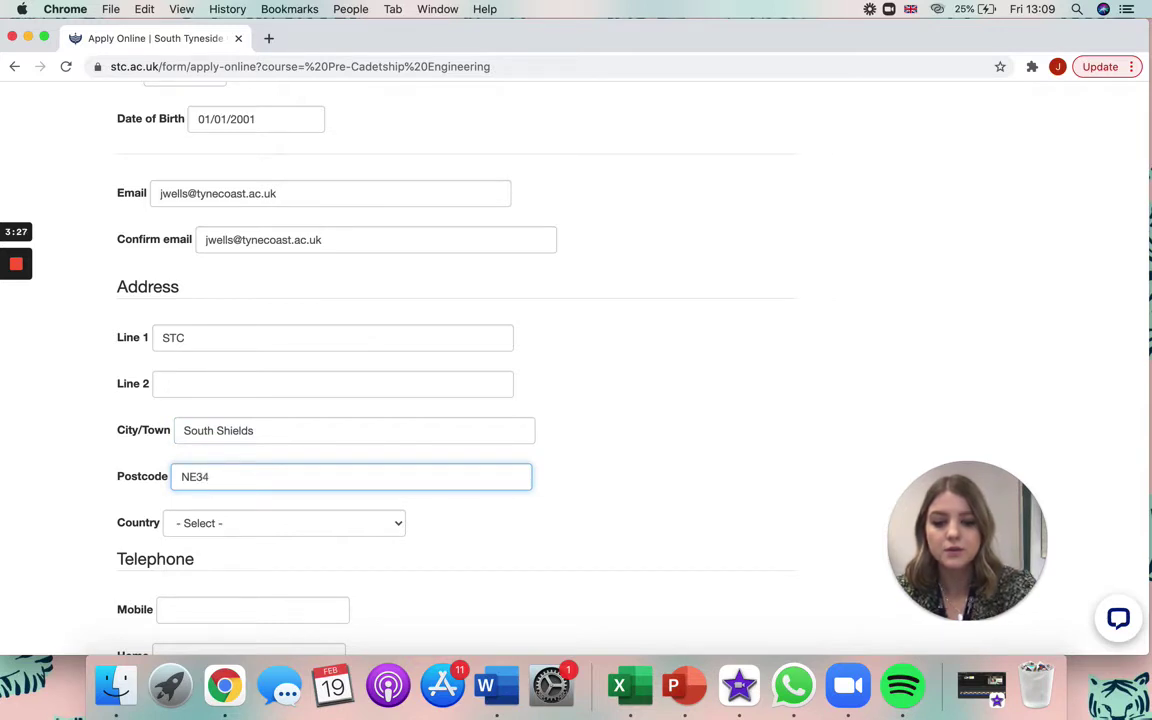
text(6EF)
Choose United Kingdom as country, enter the mobile and home phone numbers, and go to School
scroll(303, 463, down, 2)
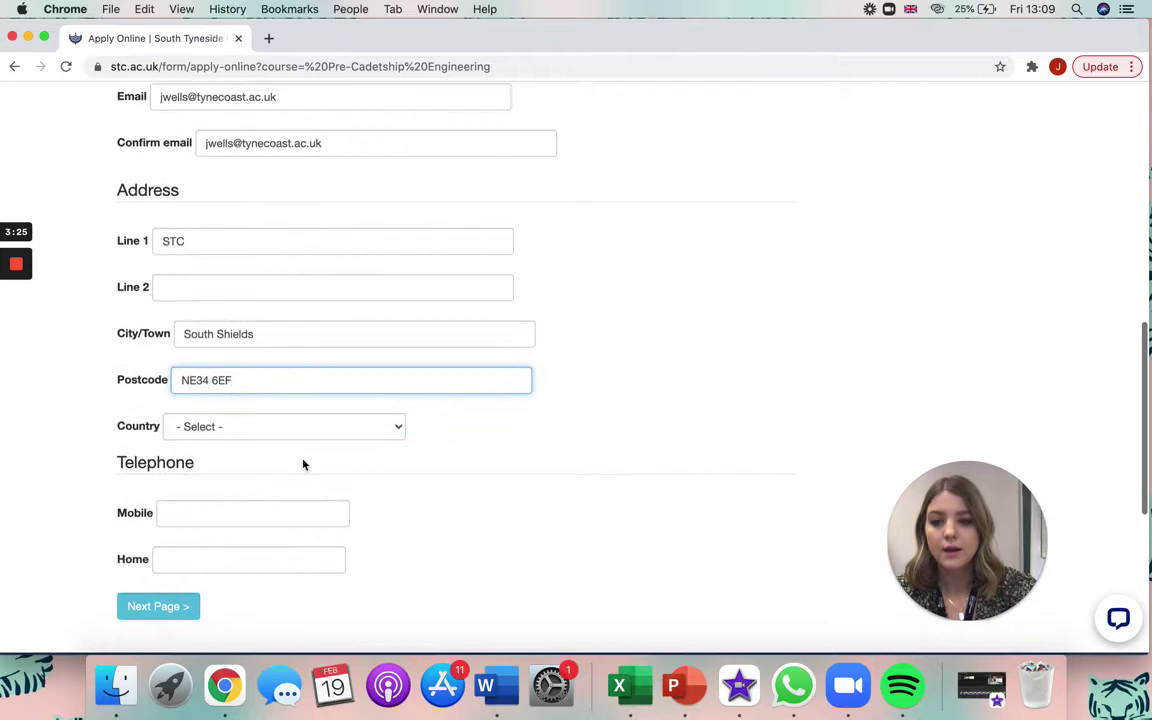
click(285, 427)
scroll(293, 491, down, 15)
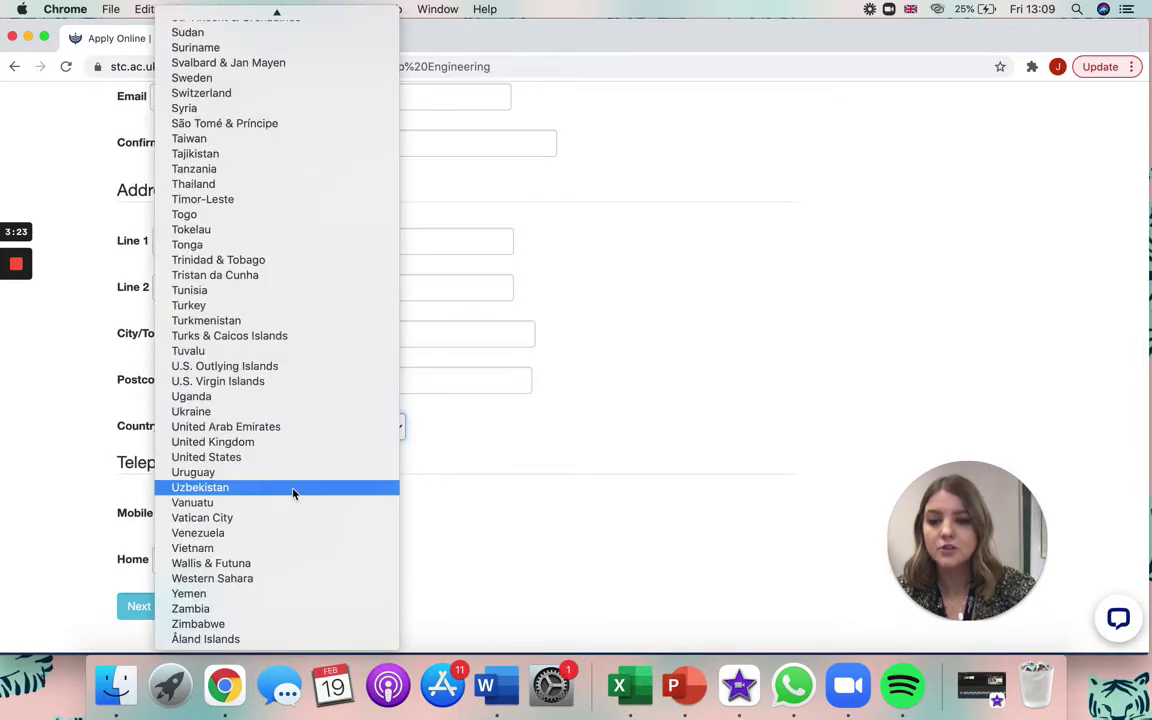
click(255, 442)
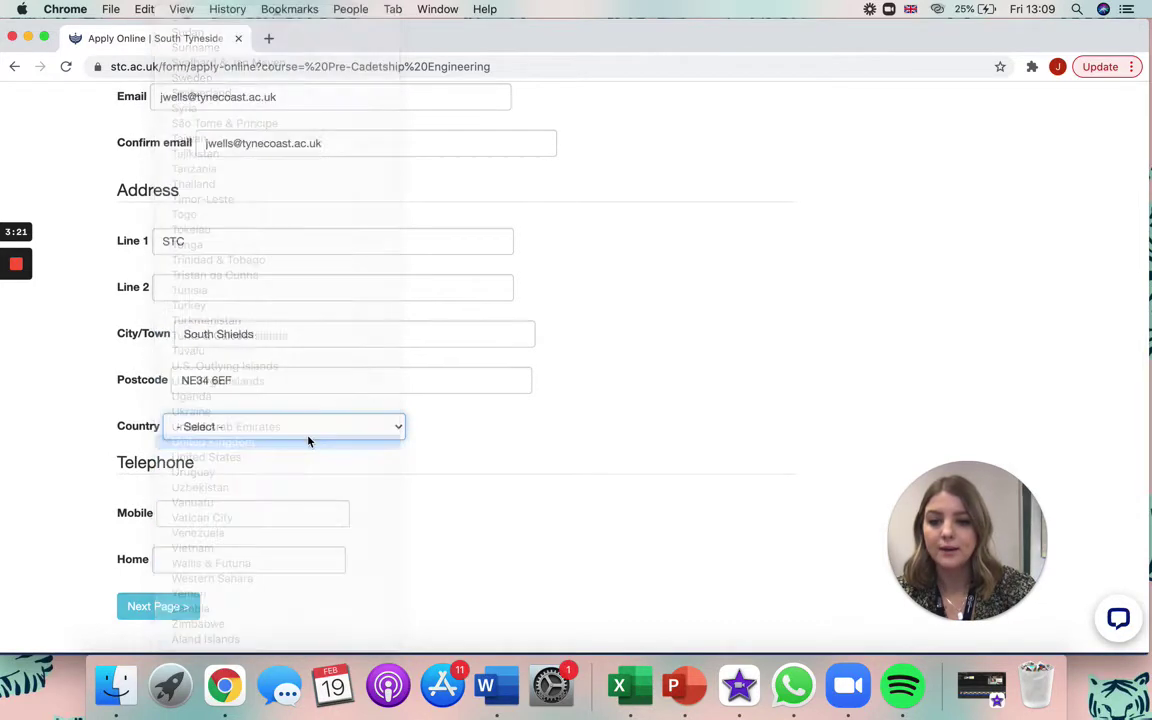
scroll(399, 501, down, 3)
click(275, 362)
text(098)
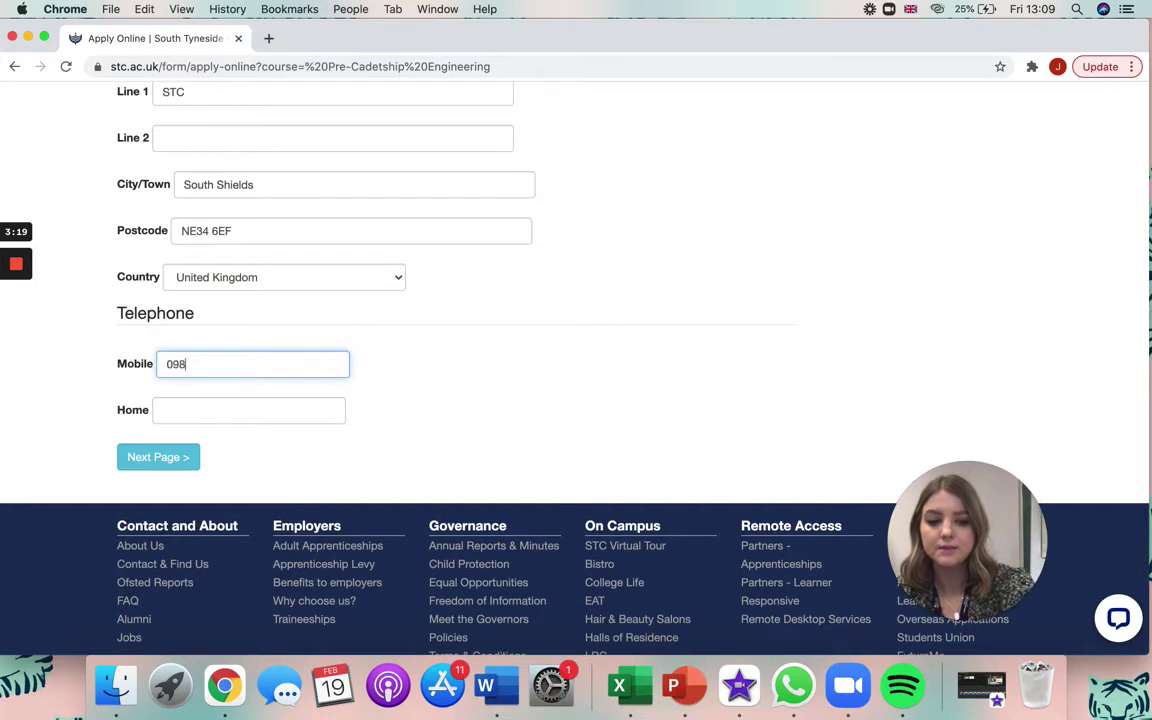
text(7654321)
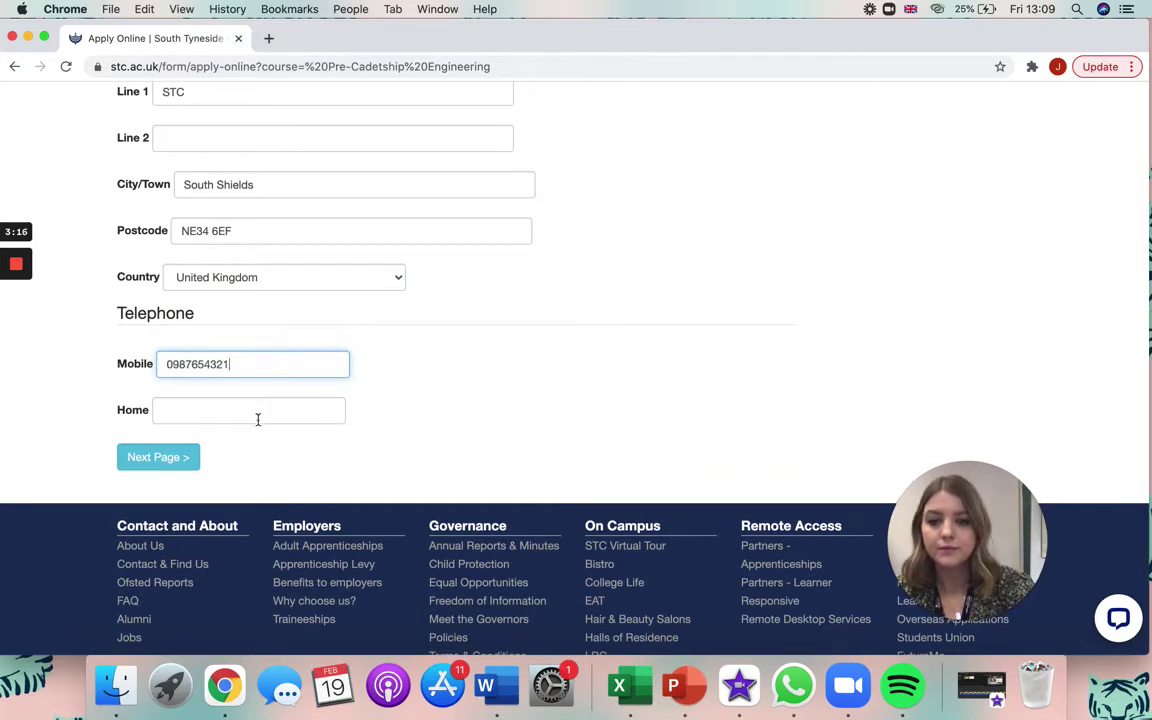
click(257, 419)
text(0987)
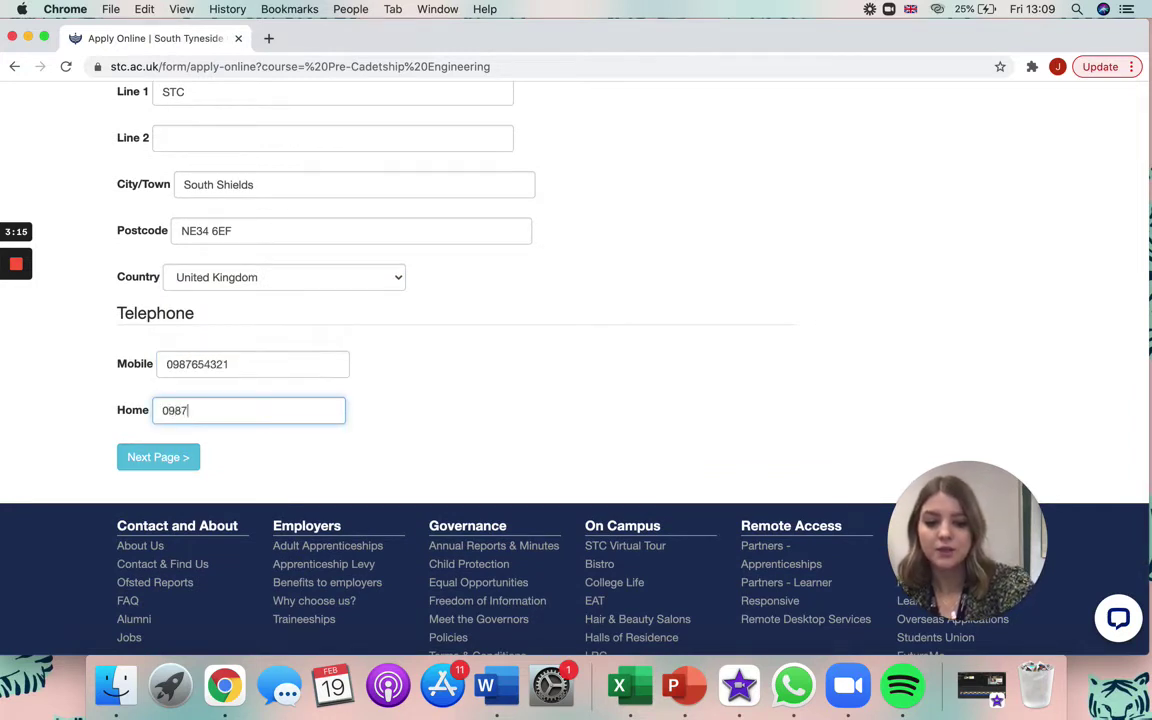
text(654321)
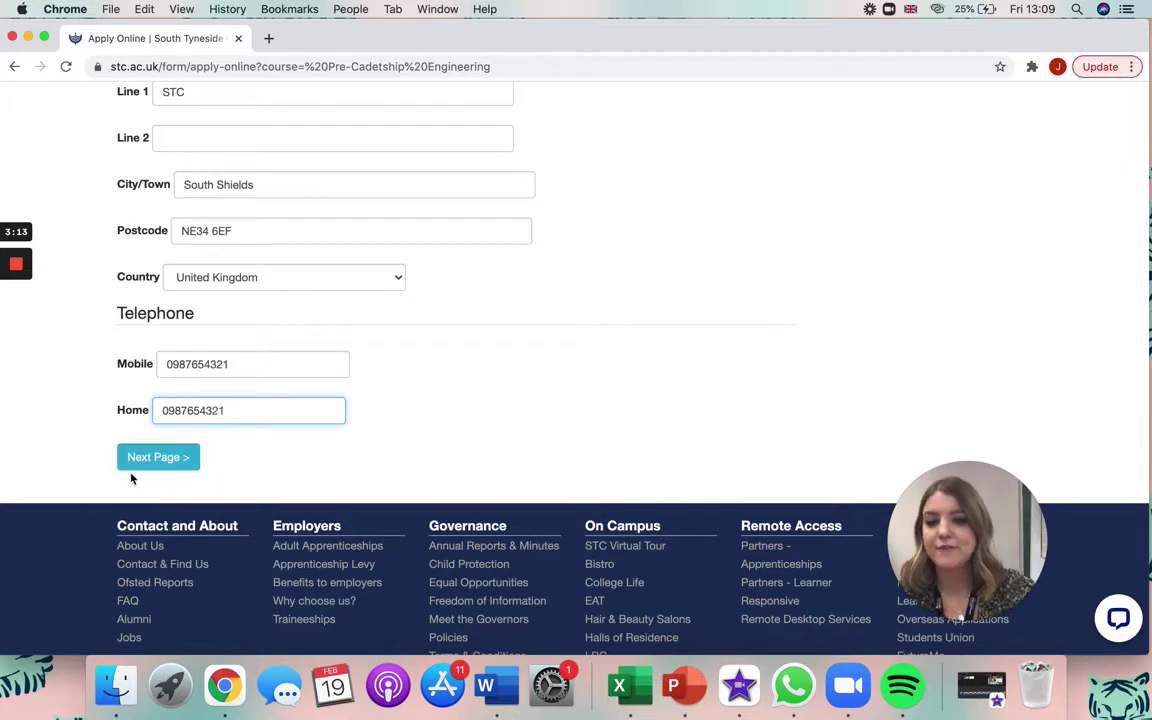
click(141, 457)
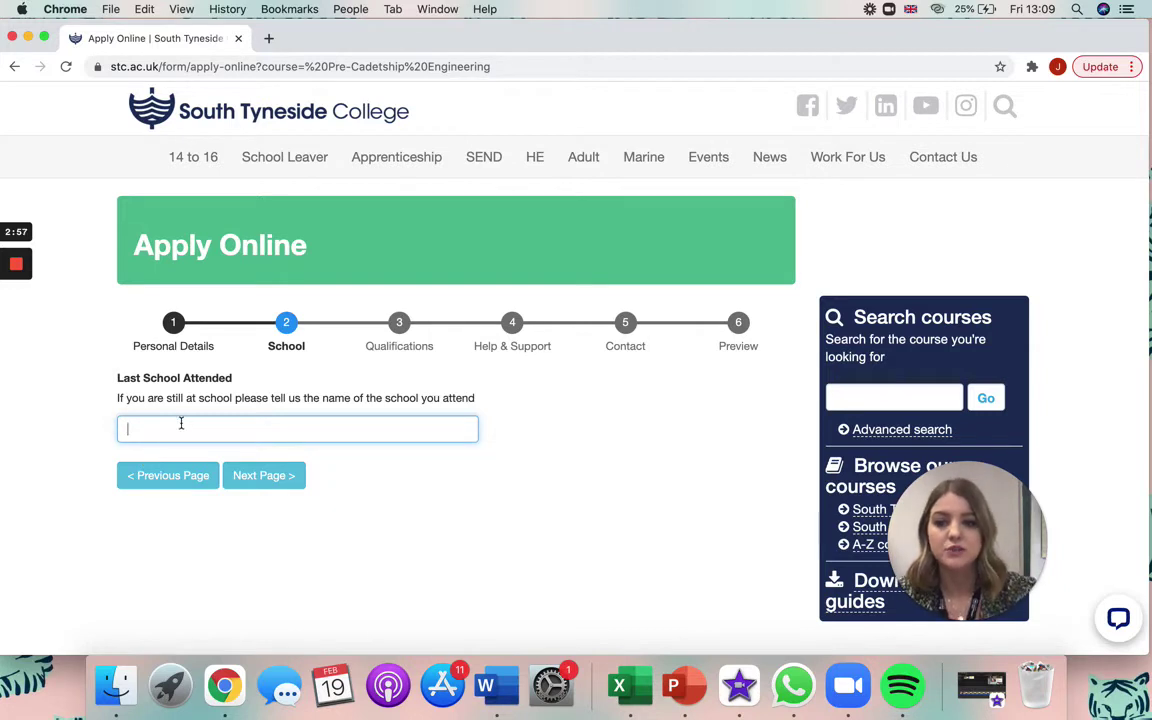
Enter 'STC' as Last School Attended and continue to Qualifications
text(STC)
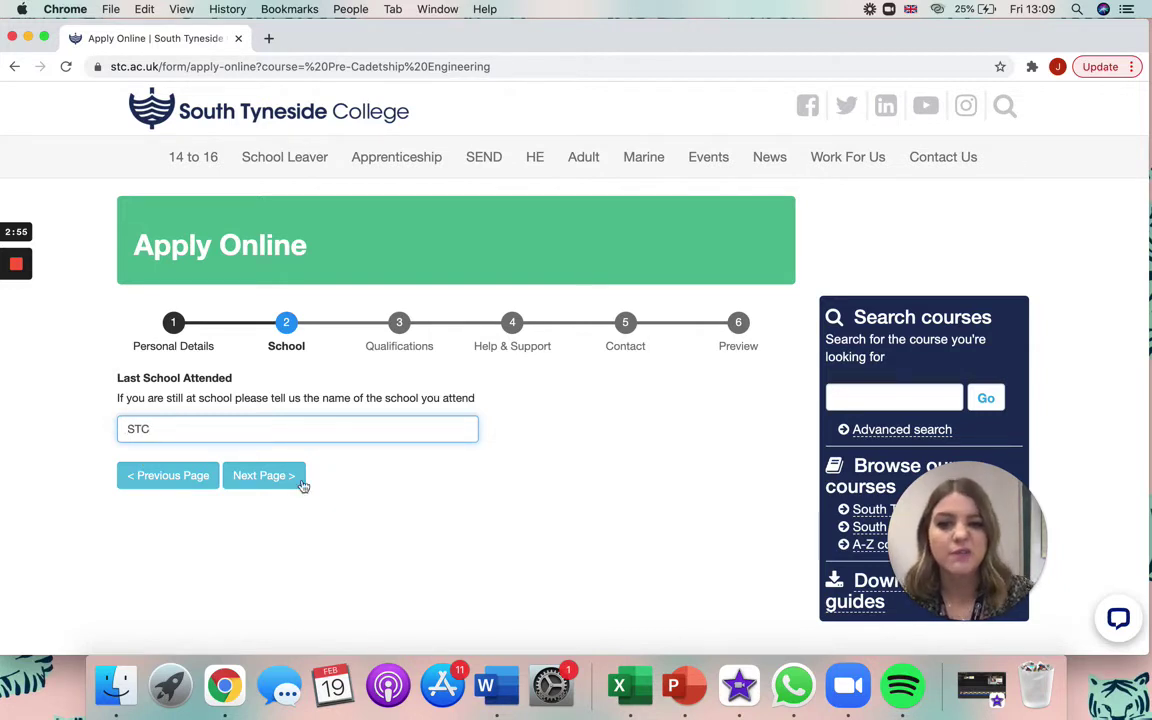
click(266, 476)
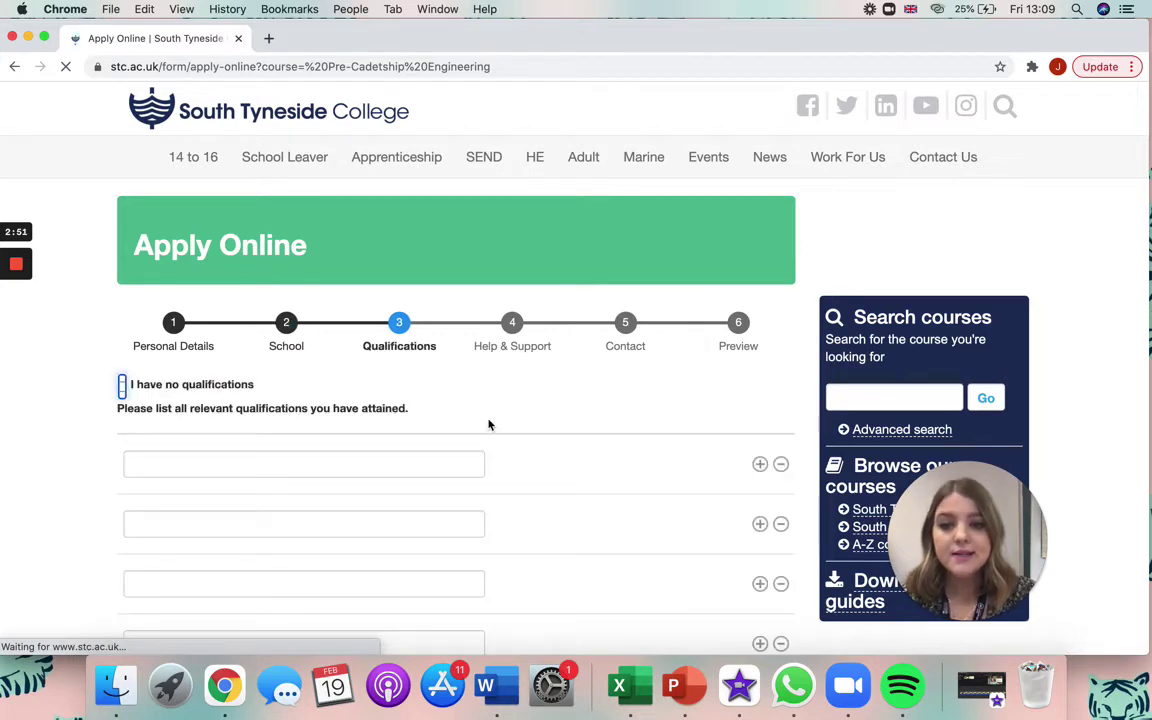
scroll(489, 425, down, 5)
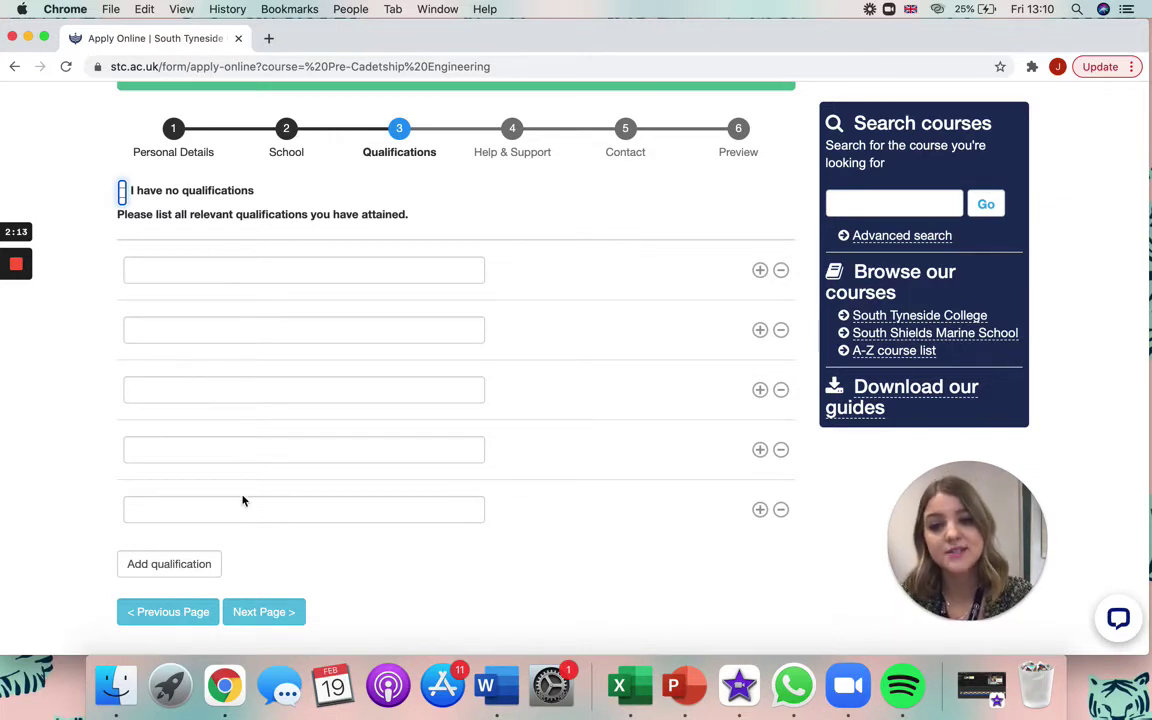
Type 'Maths GCSE Predicted Grade C' into the first qualification row, fixing typos
click(214, 273)
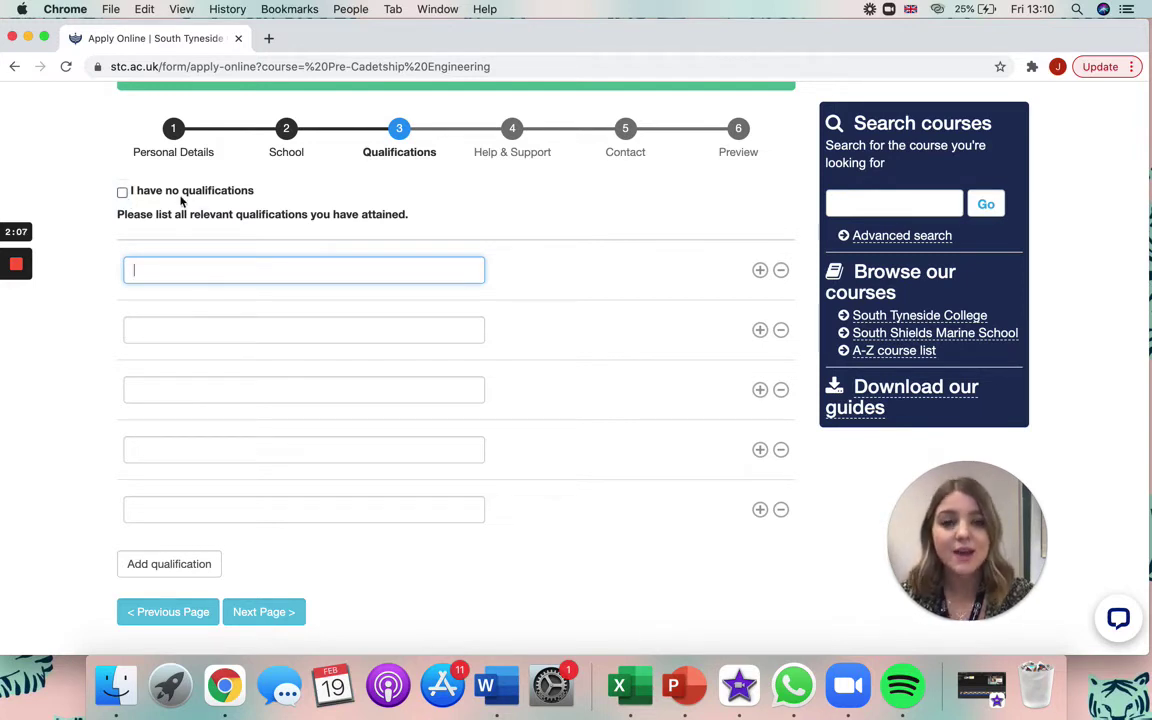
text(Maths GX)
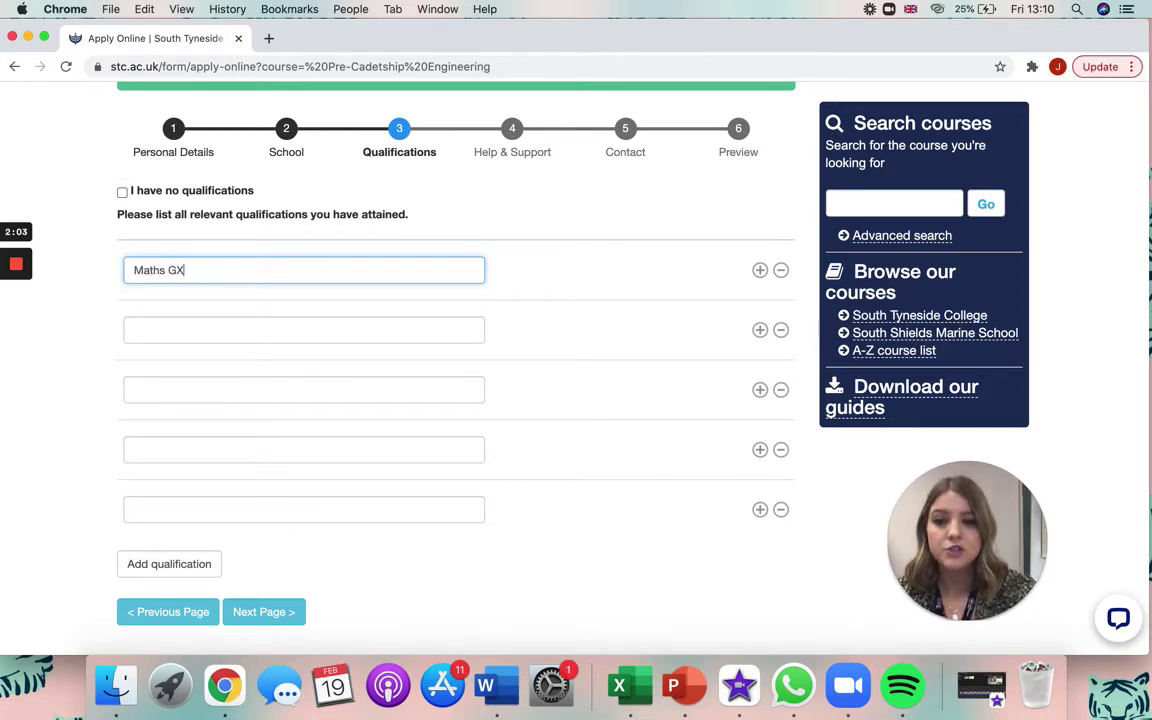
key(BackSpace)
text(CSE )
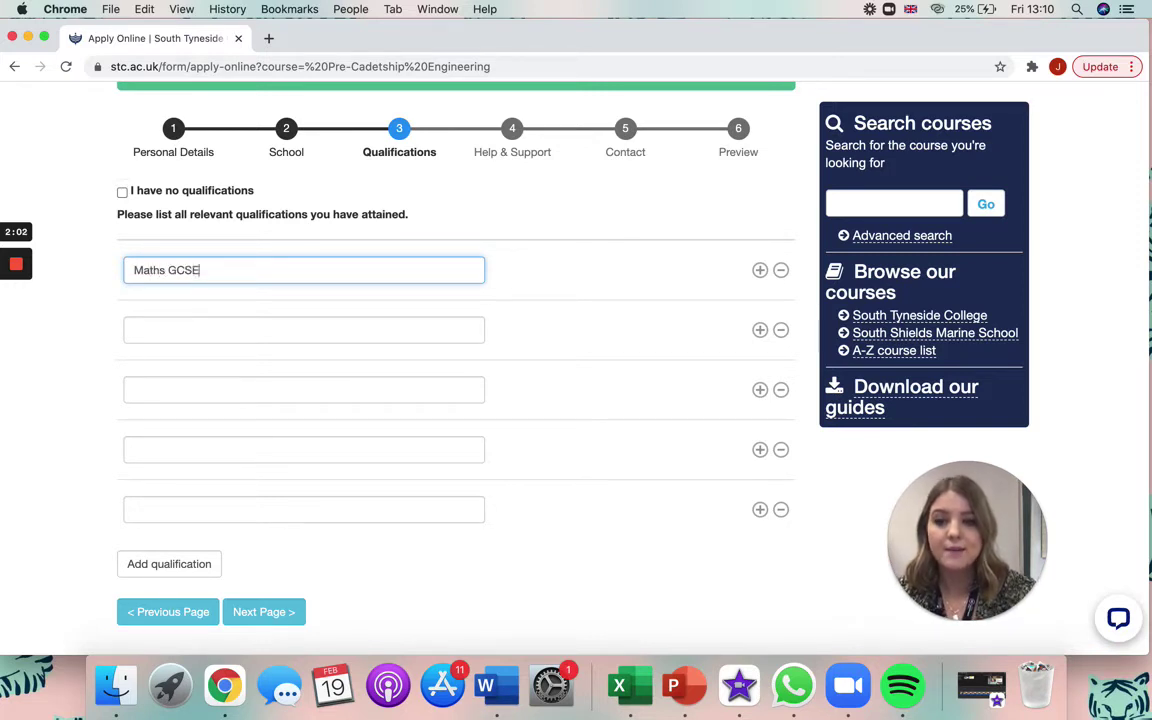
text(Predic)
key(BackSpace)
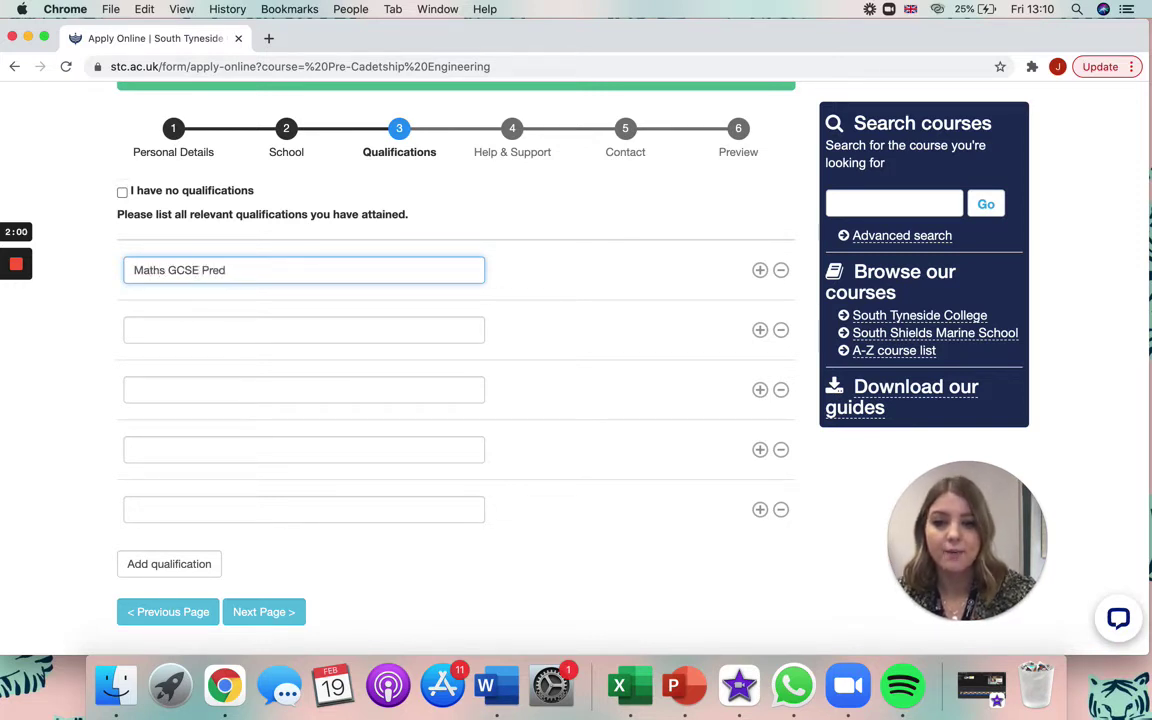
text(cted )
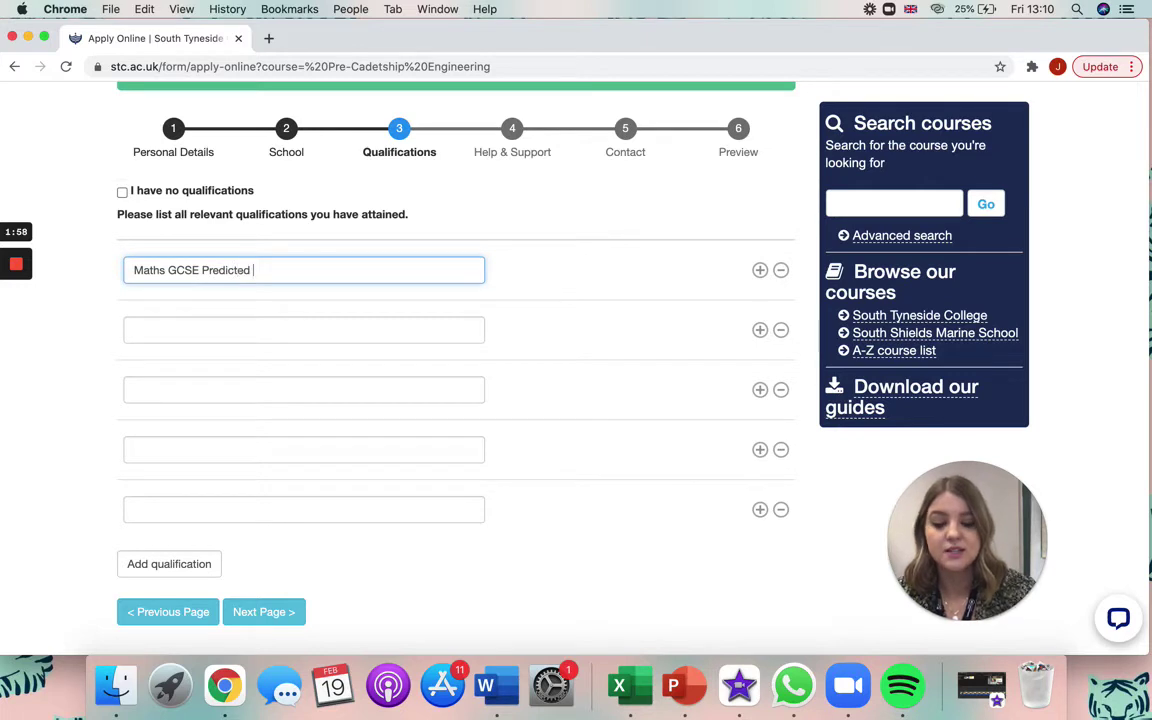
text(Grade C)
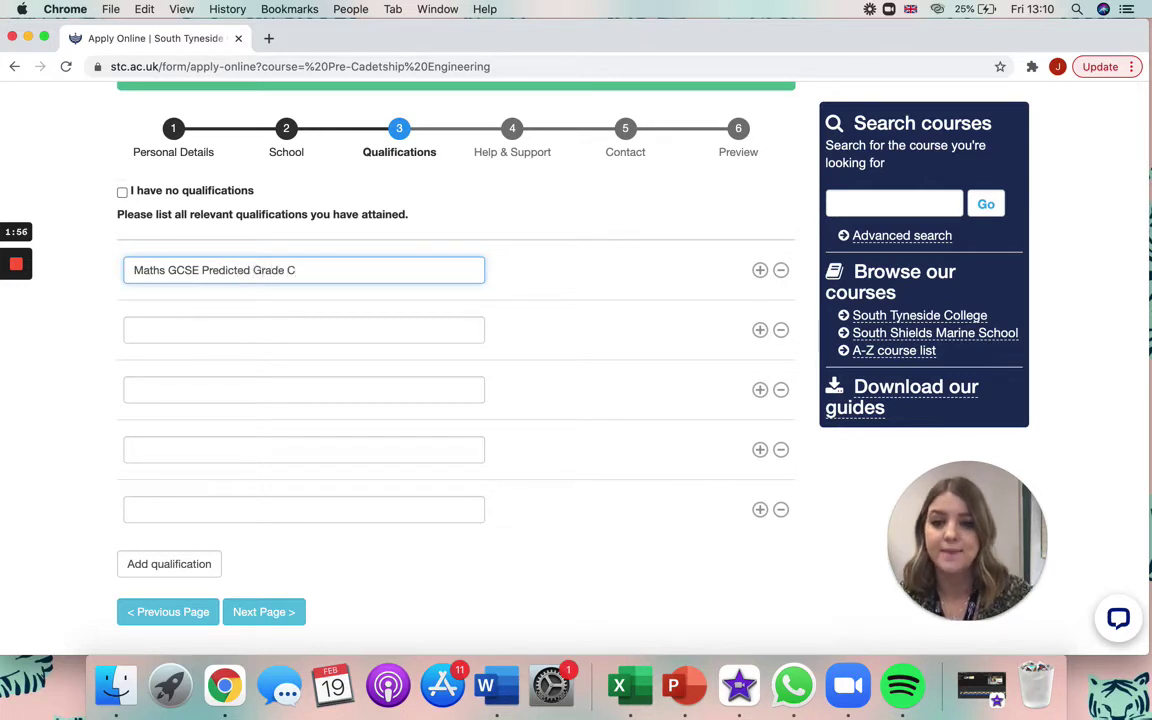
scroll(350, 575, down, 2)
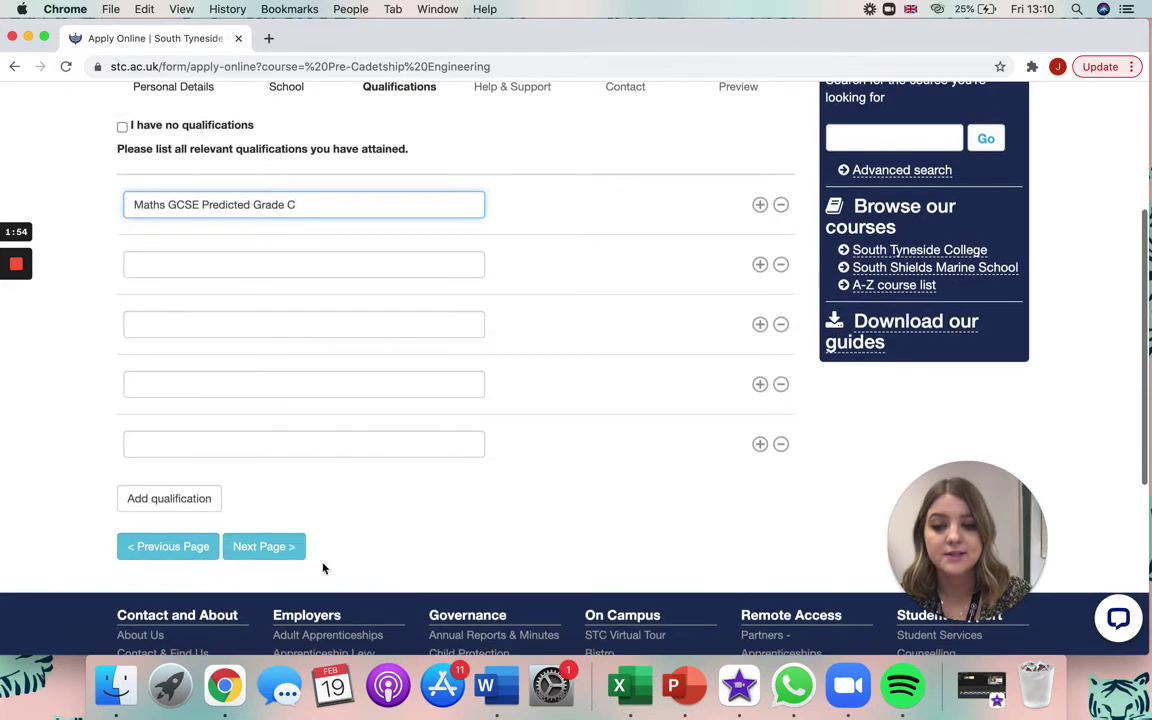
Advance the application to step 4, Help & Support
click(290, 556)
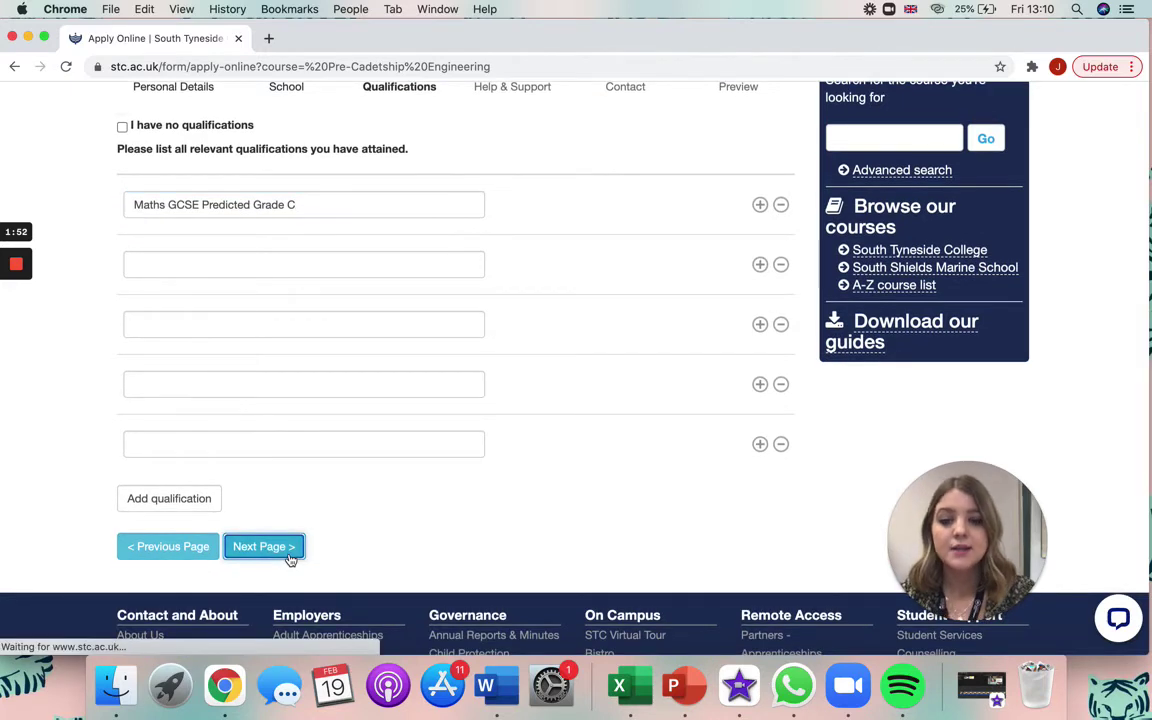
scroll(291, 561, down, 3)
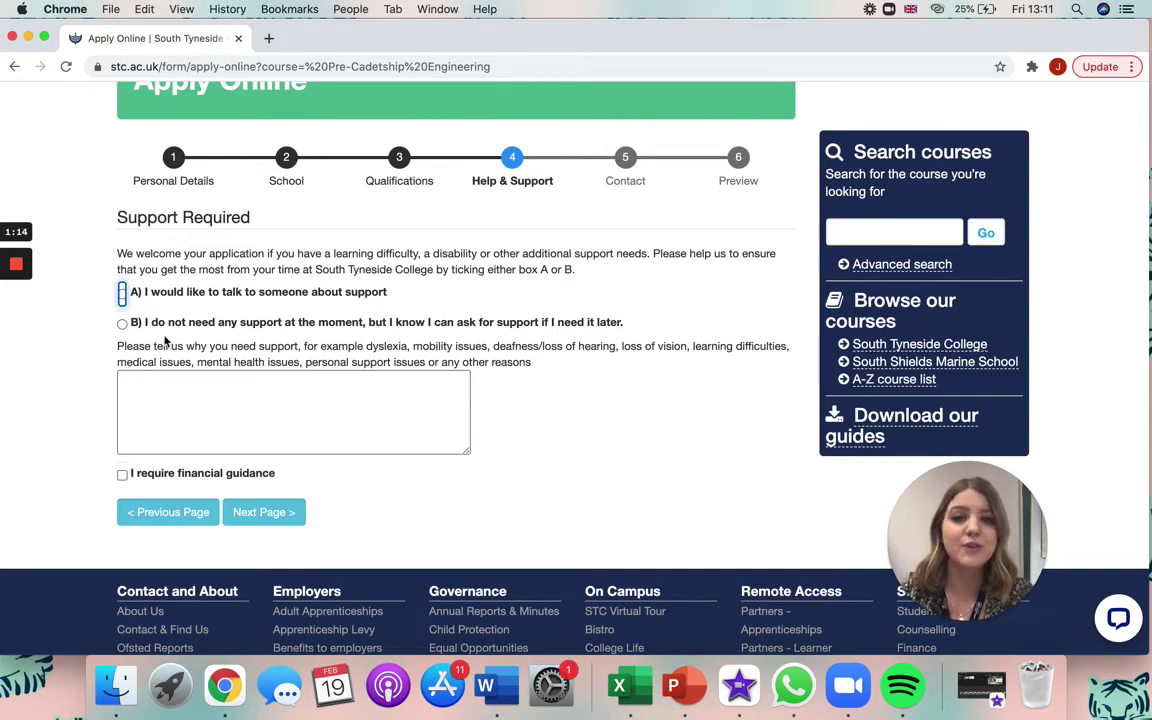
Choose option B, tick 'I require financial guidance', and continue to the Contact step
click(122, 324)
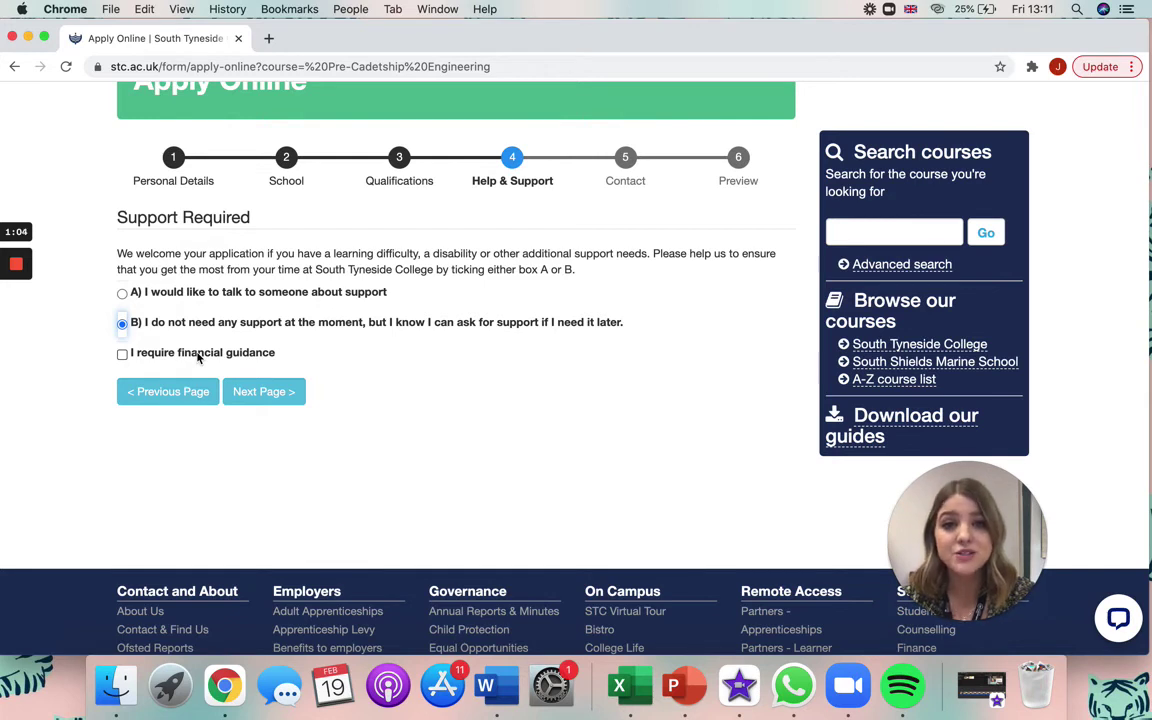
click(122, 354)
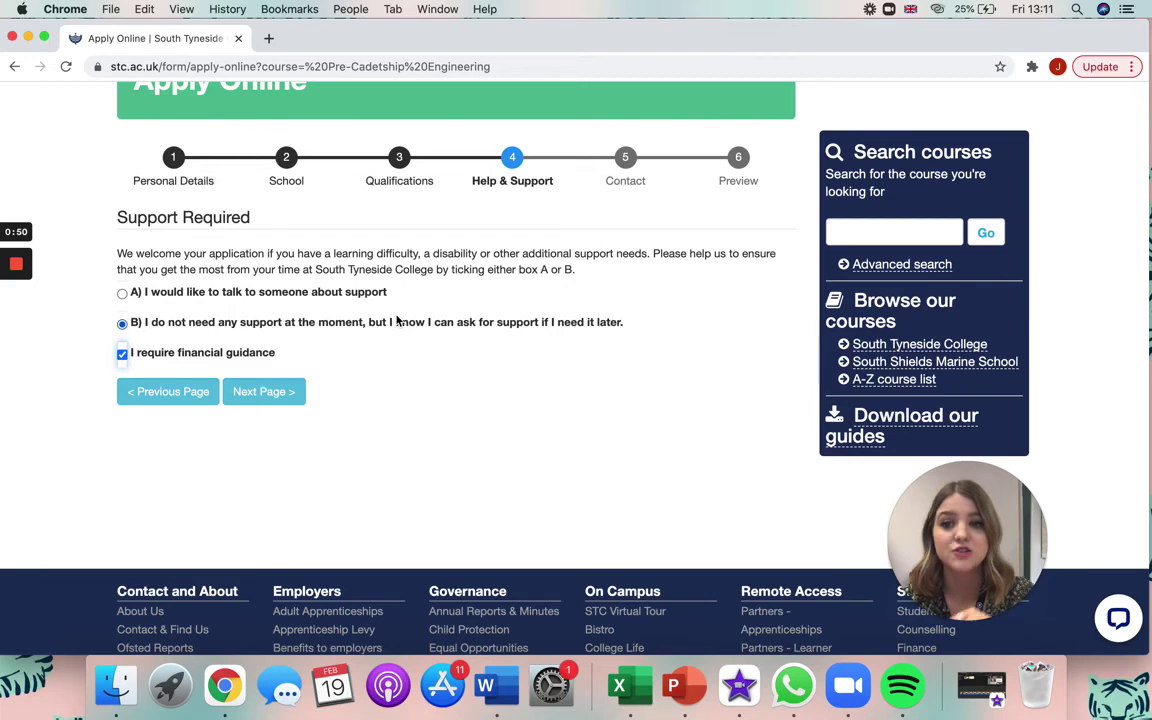
click(263, 392)
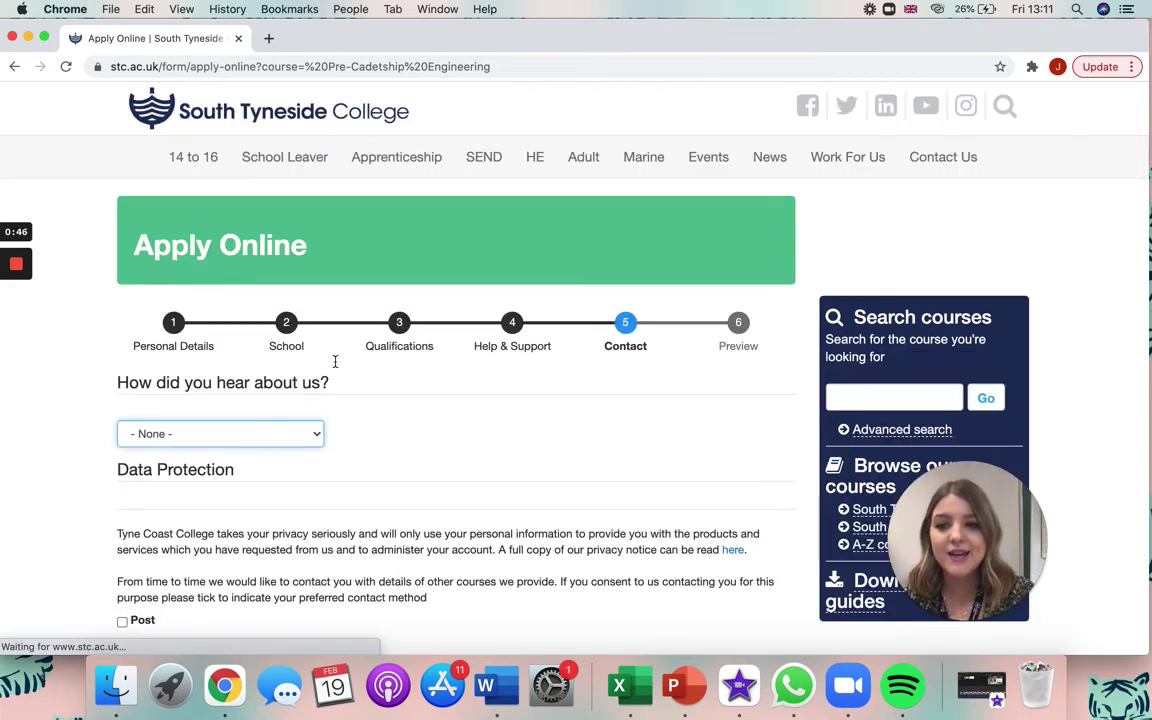
scroll(476, 380, down, 5)
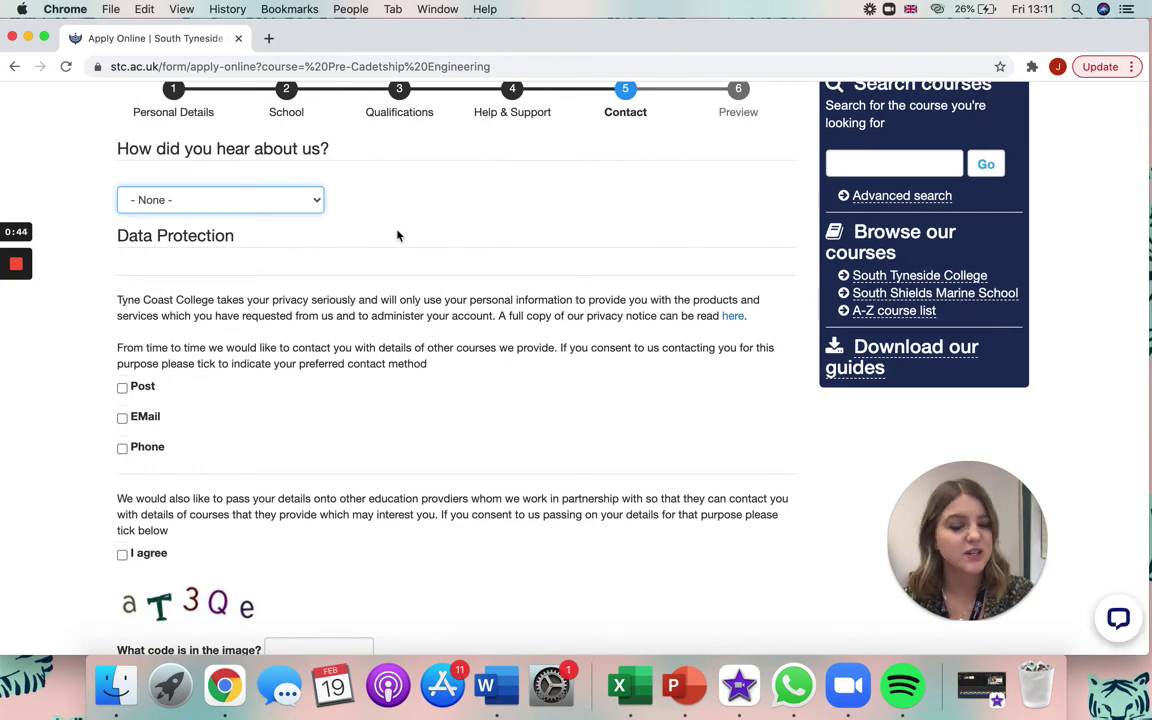
scroll(397, 235, down, 6)
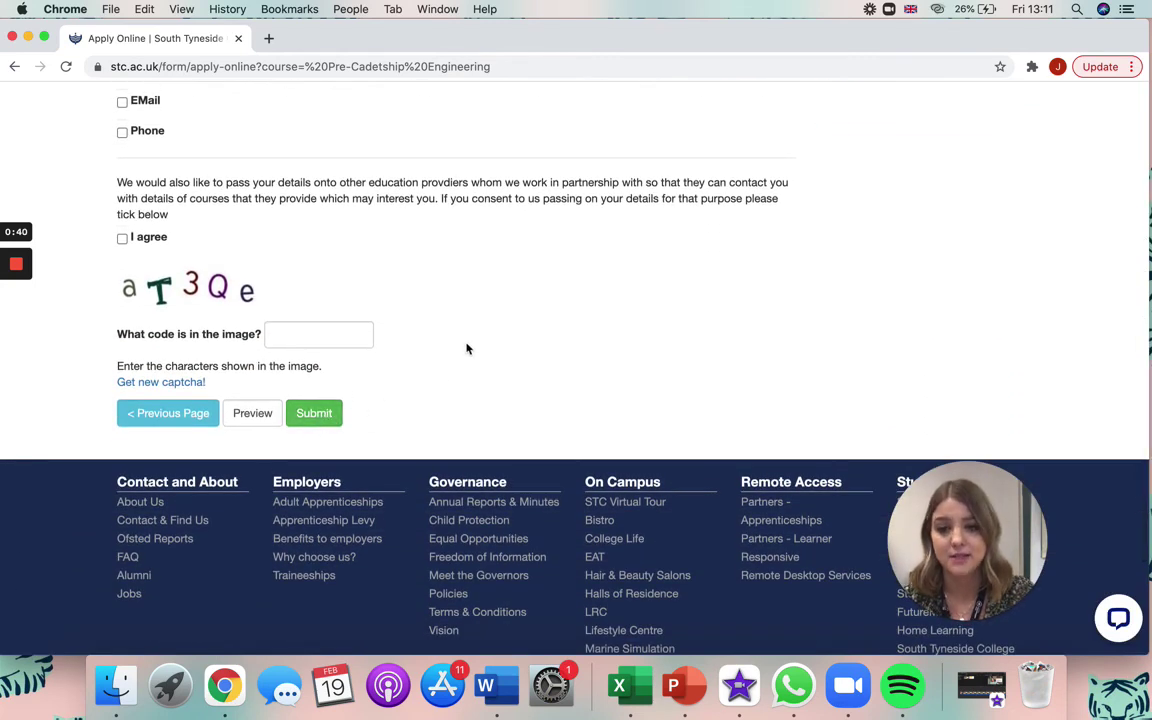
scroll(470, 345, up, 2)
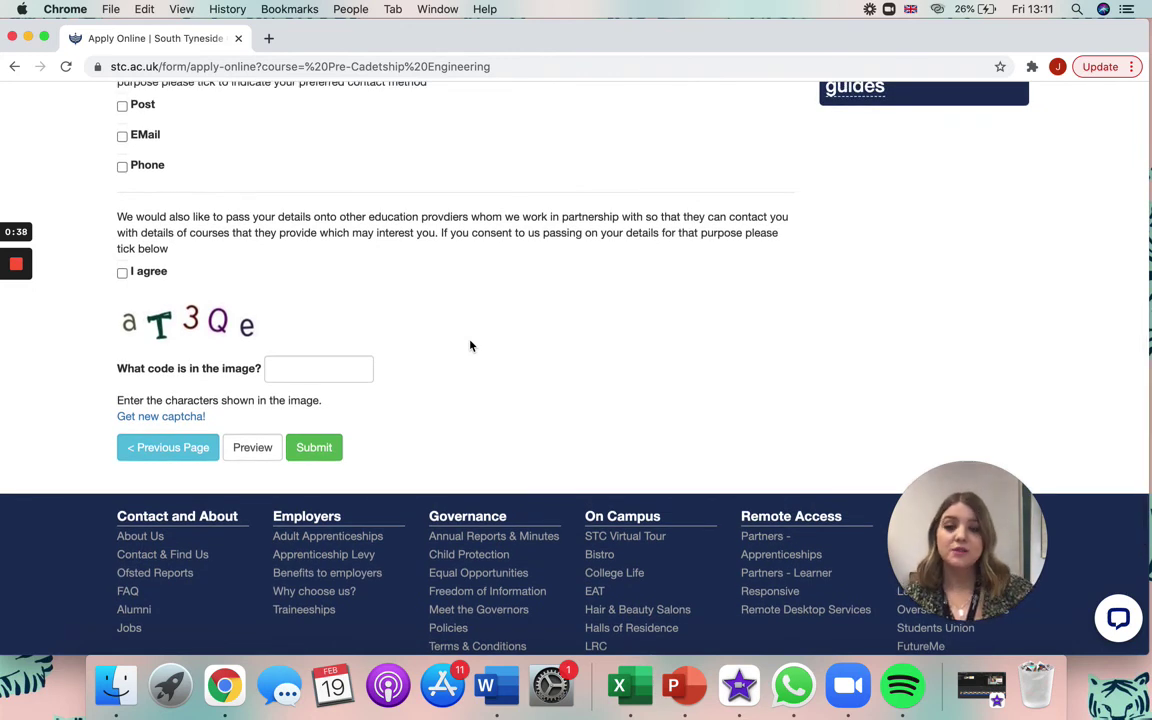